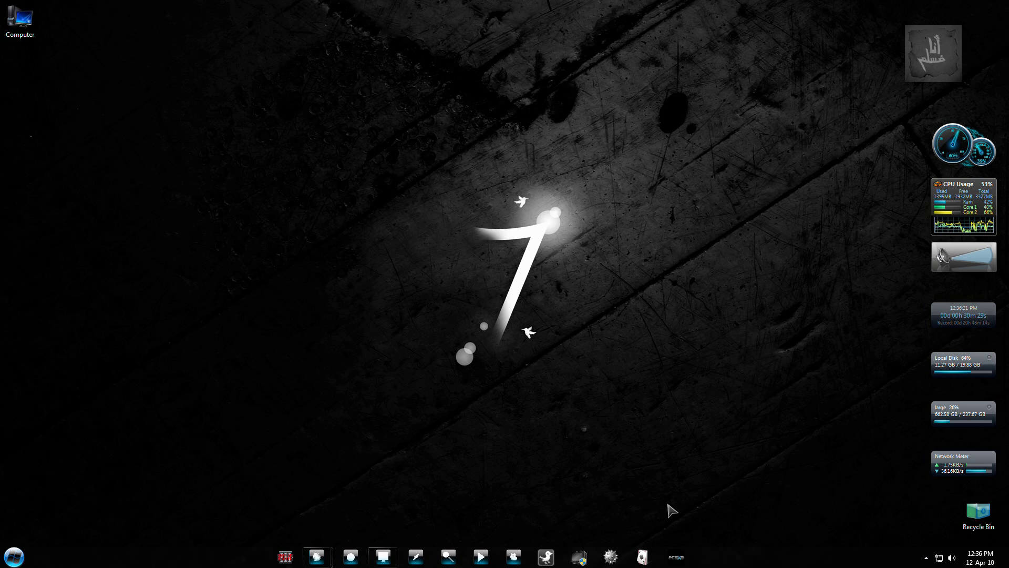
Check the Windows Live Messenger taskbar shortcut's properties, then dismiss them unchanged.
{"action": "double_click", "coordinate": [25, 24]}
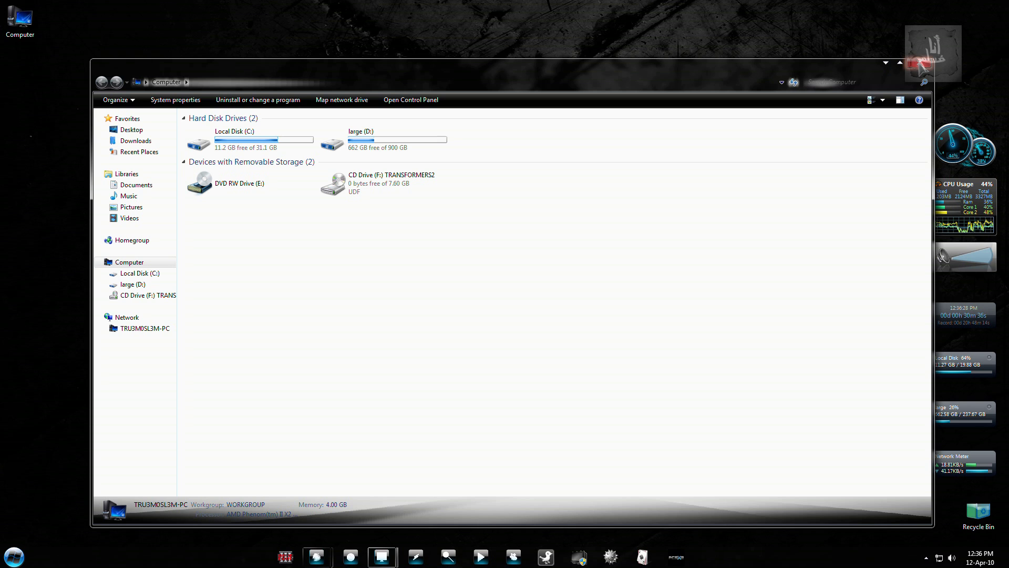
{"action": "left_click", "coordinate": [920, 63]}
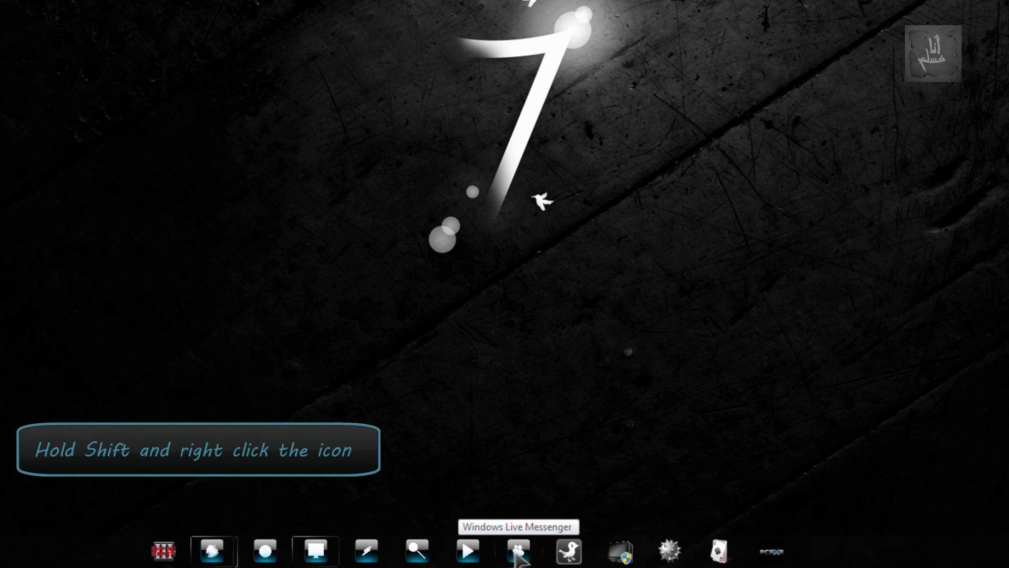
{"action": "right_click", "coordinate": [518, 556], "text": "shift"}
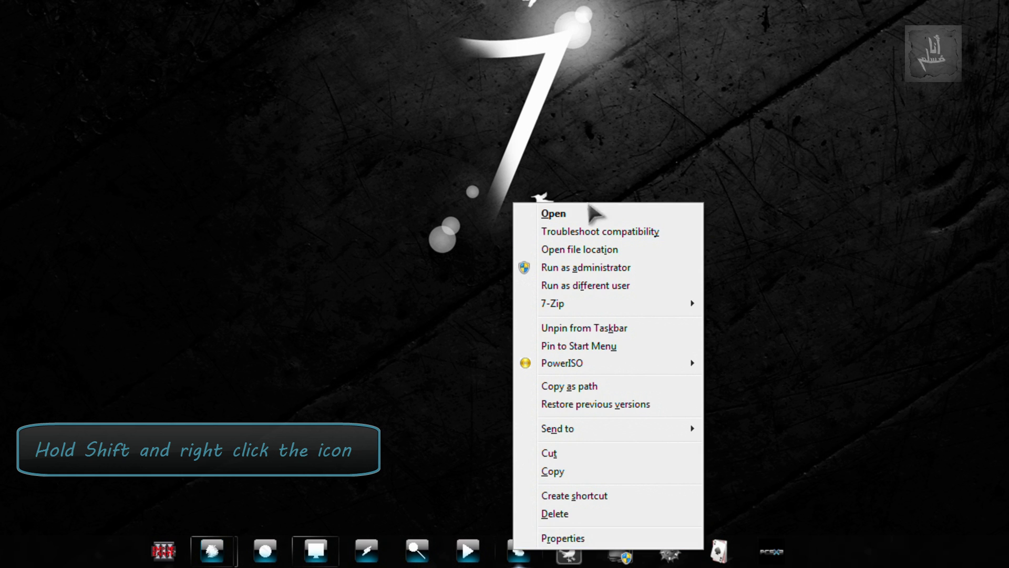
{"action": "left_click", "coordinate": [560, 539]}
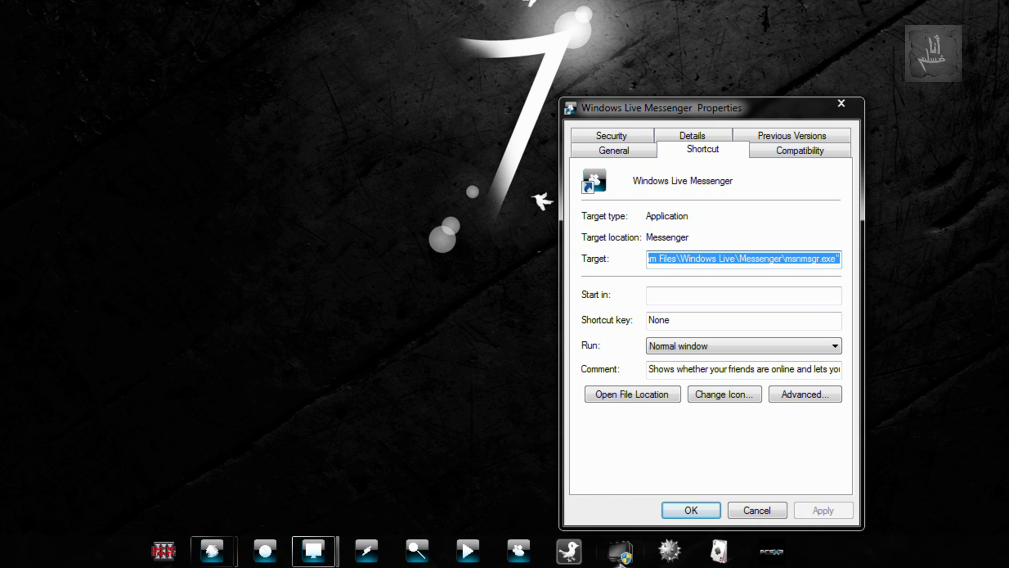
{"action": "left_click", "coordinate": [755, 510]}
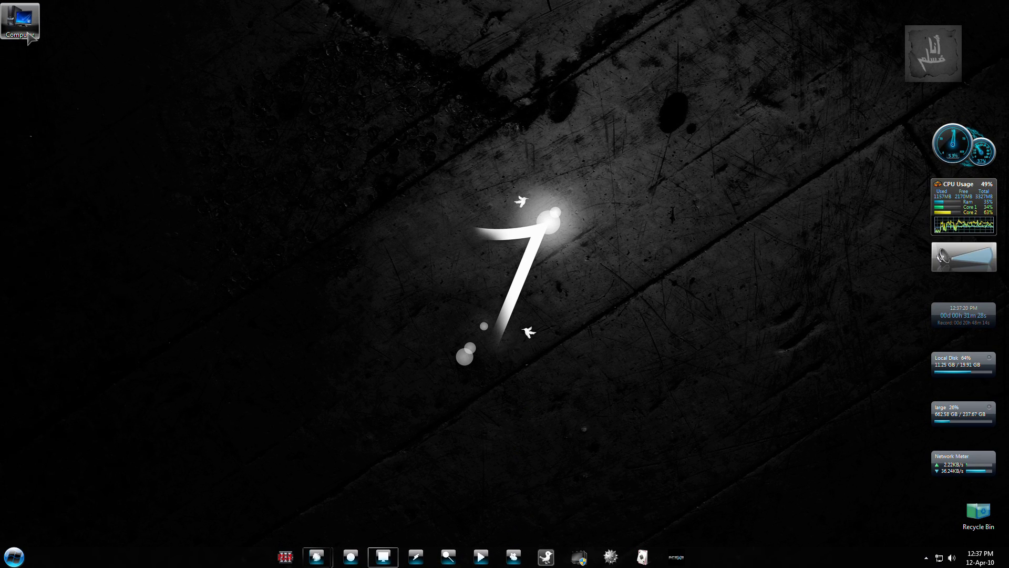
Go from Computer through Local Disk (C:) and Users into your user folder, selecting AppData.
{"action": "double_click", "coordinate": [21, 21]}
{"action": "double_click", "coordinate": [227, 158]}
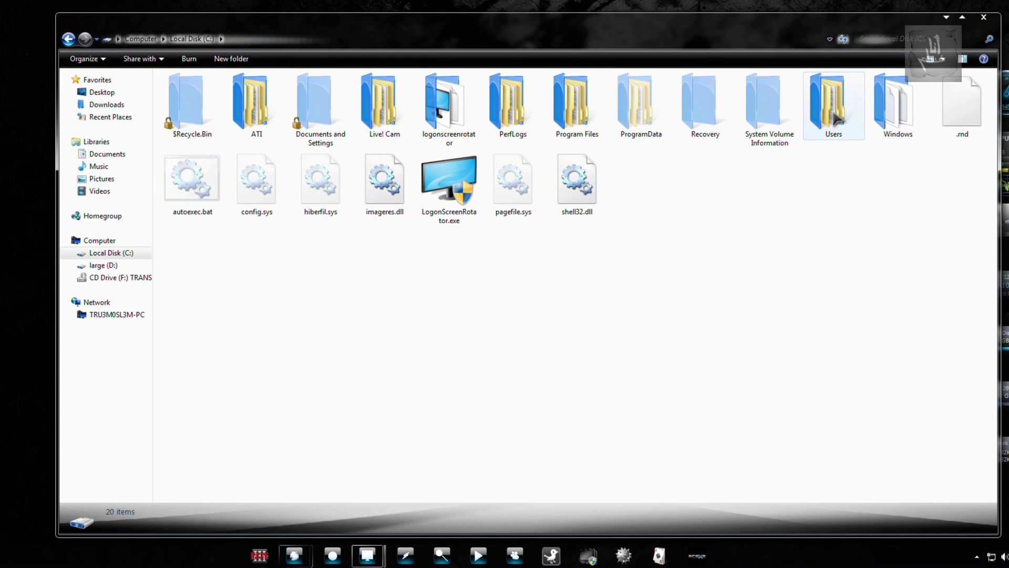
{"action": "double_click", "coordinate": [835, 113]}
{"action": "double_click", "coordinate": [207, 140]}
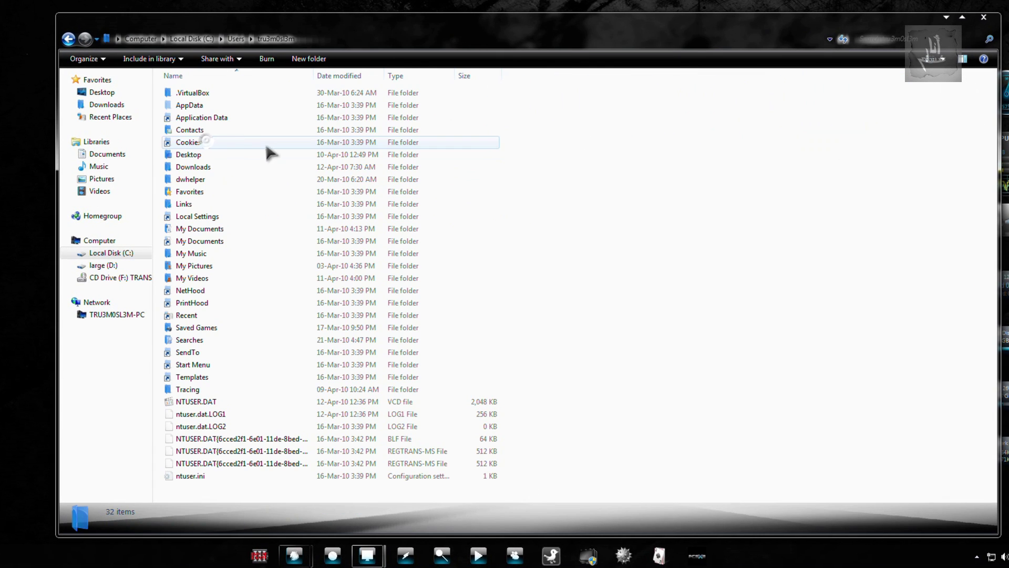
{"action": "left_click", "coordinate": [206, 106]}
Confirm in Folder and search options' View settings that hidden files are shown, then close it.
{"action": "left_click", "coordinate": [105, 65]}
{"action": "left_click", "coordinate": [138, 226]}
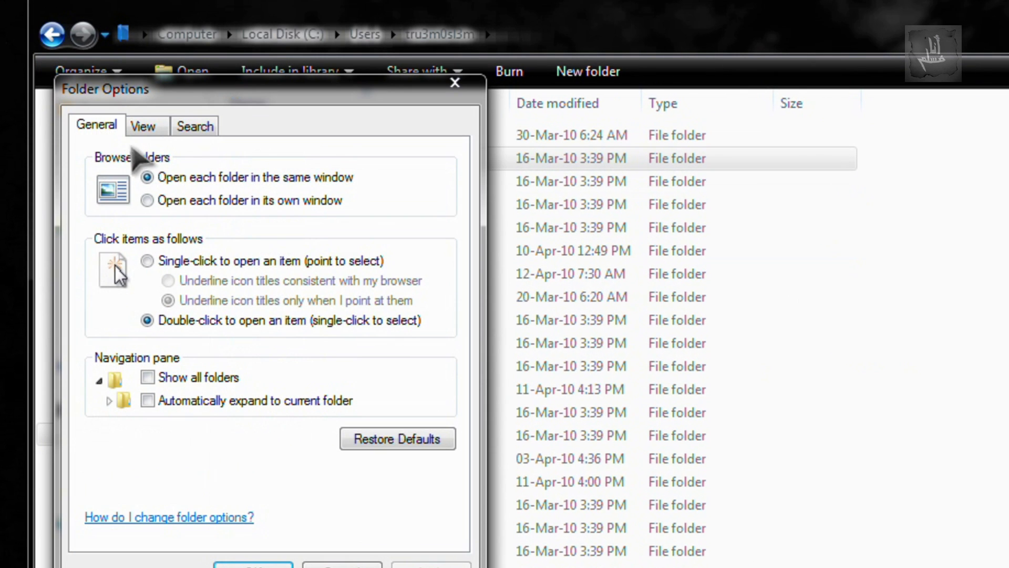
{"action": "left_click", "coordinate": [143, 127]}
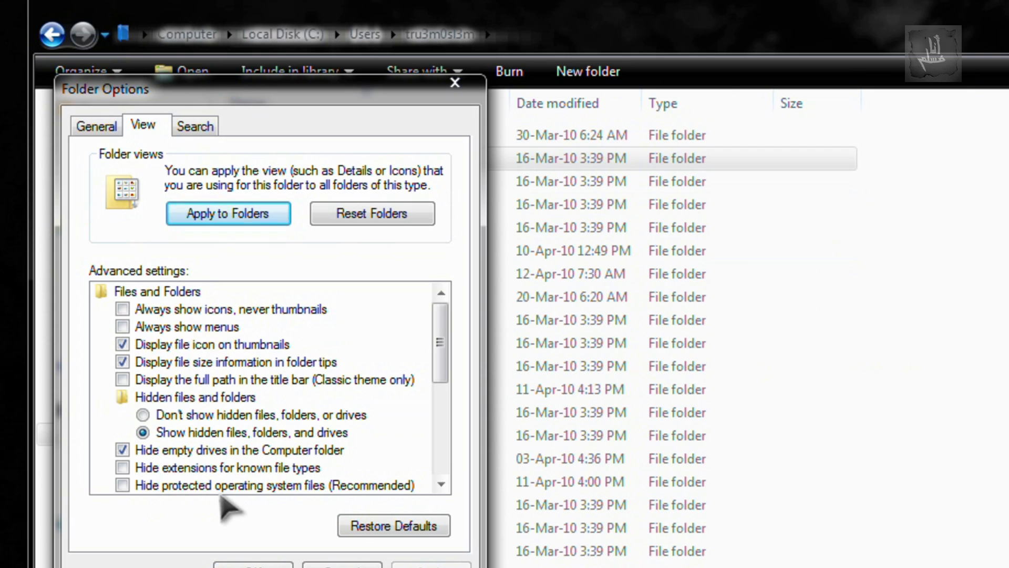
{"action": "left_click", "coordinate": [253, 565]}
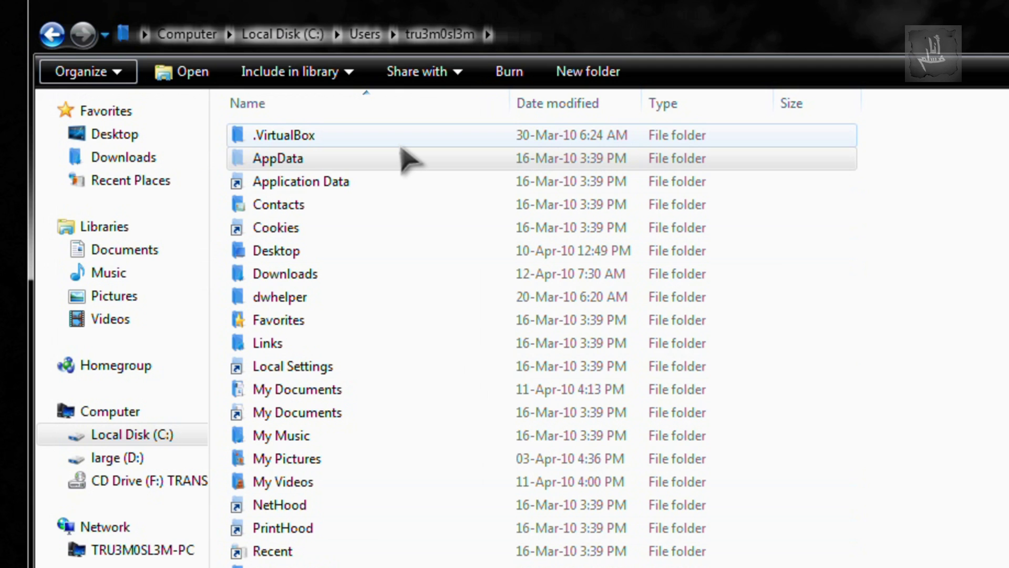
Drill down from AppData through Roaming, Microsoft, Internet Explorer and Quick Launch into User Pinned.
{"action": "left_click", "coordinate": [415, 160]}
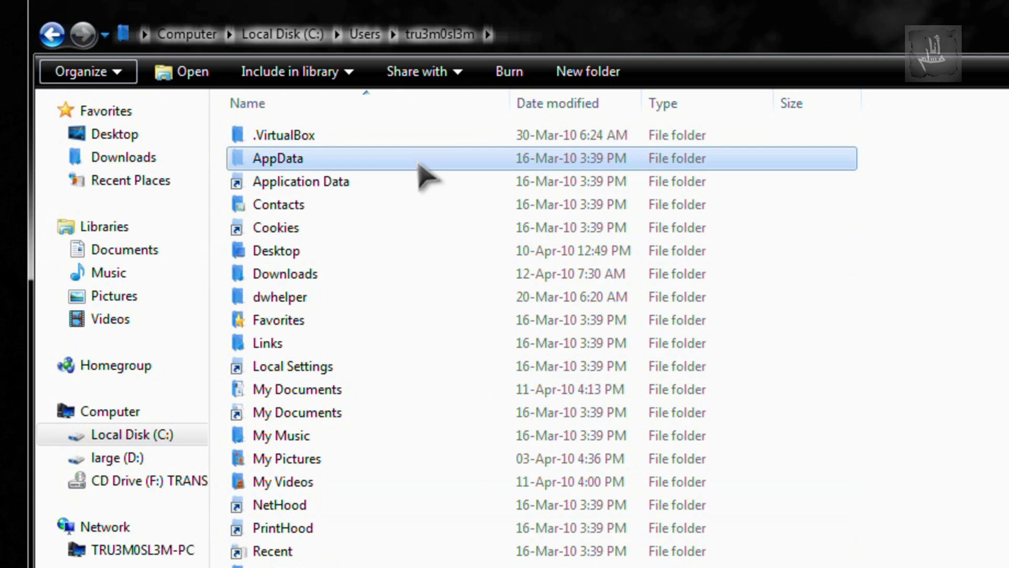
{"action": "double_click", "coordinate": [350, 157]}
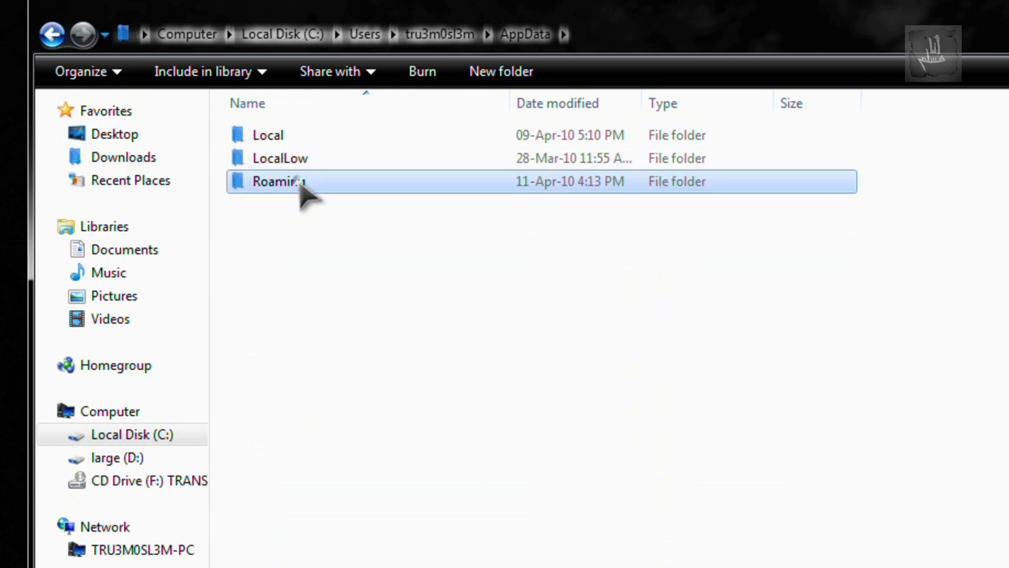
{"action": "double_click", "coordinate": [302, 182]}
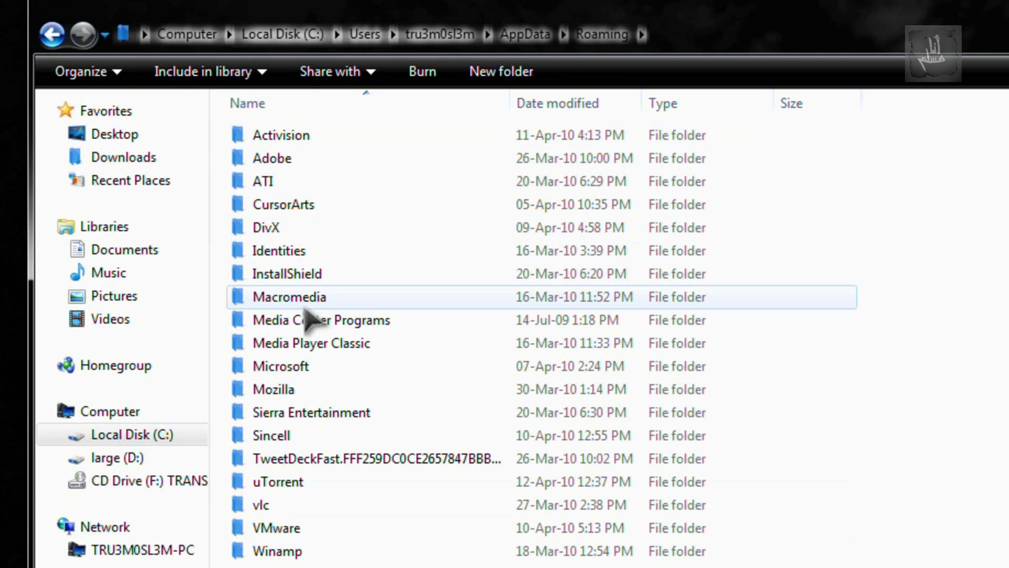
{"action": "double_click", "coordinate": [309, 366]}
{"action": "double_click", "coordinate": [294, 274]}
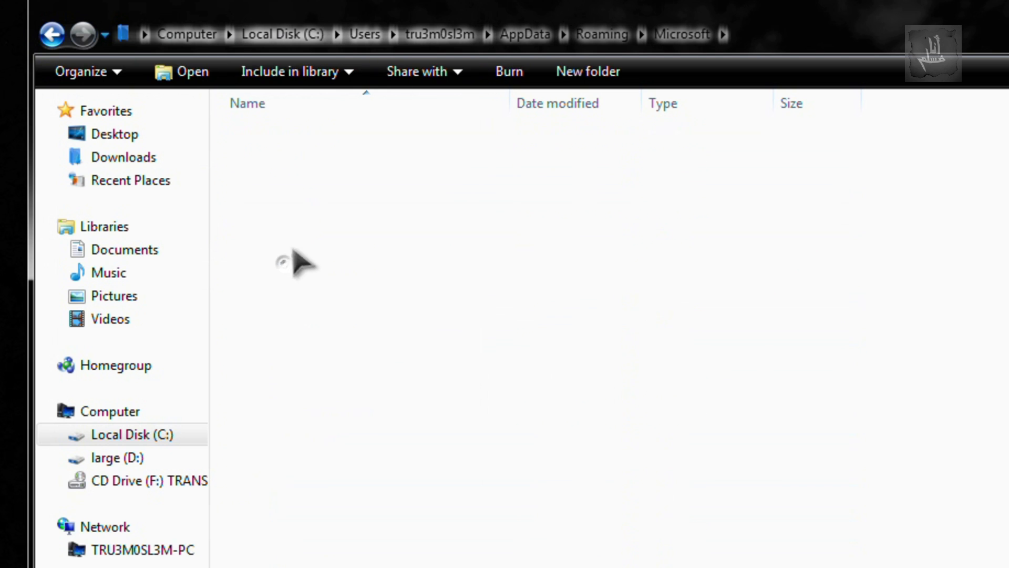
{"action": "double_click", "coordinate": [297, 135]}
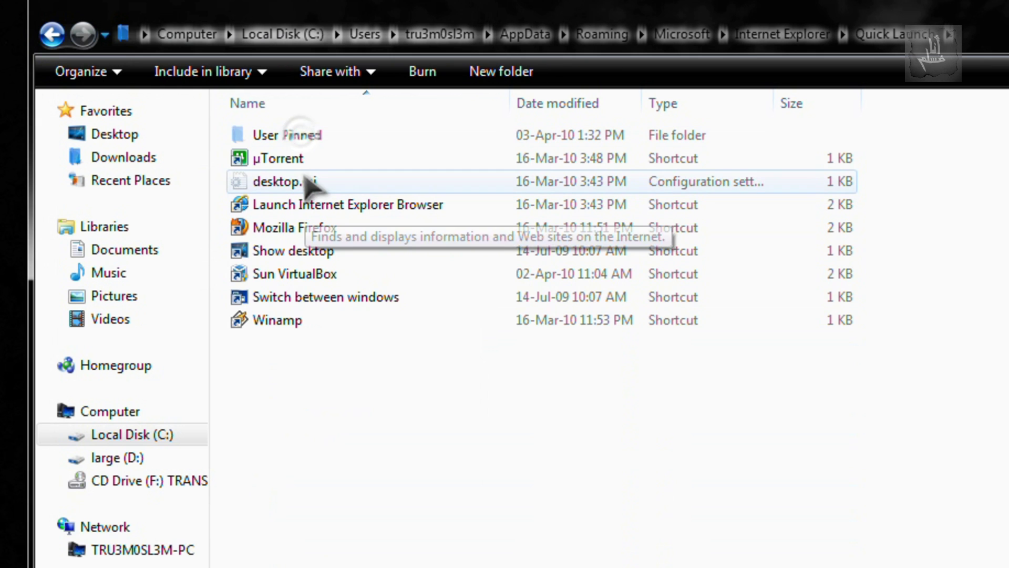
{"action": "double_click", "coordinate": [313, 135]}
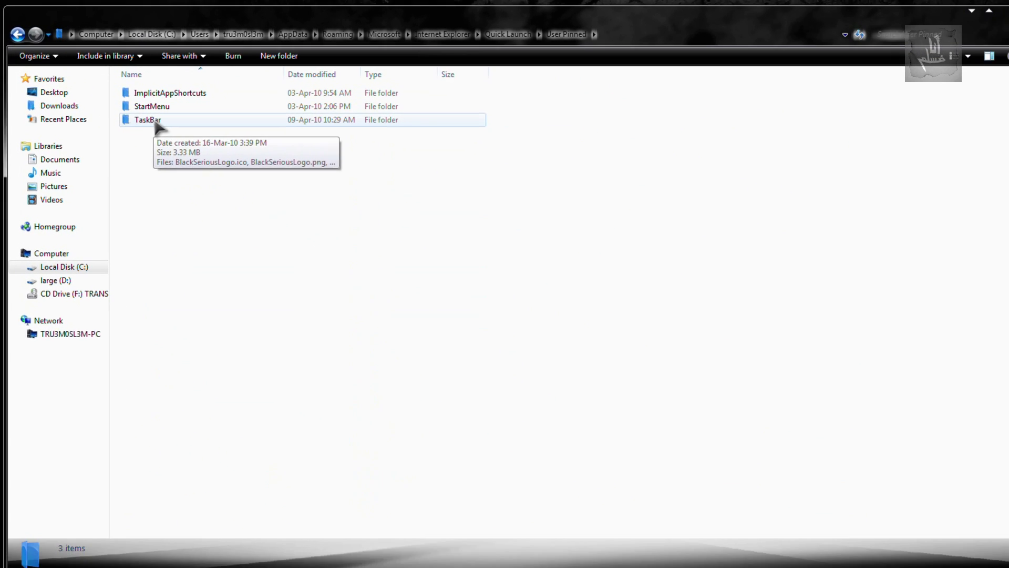
Open the TaskBar folder and marquee-select all its pinned shortcuts.
{"action": "double_click", "coordinate": [278, 183]}
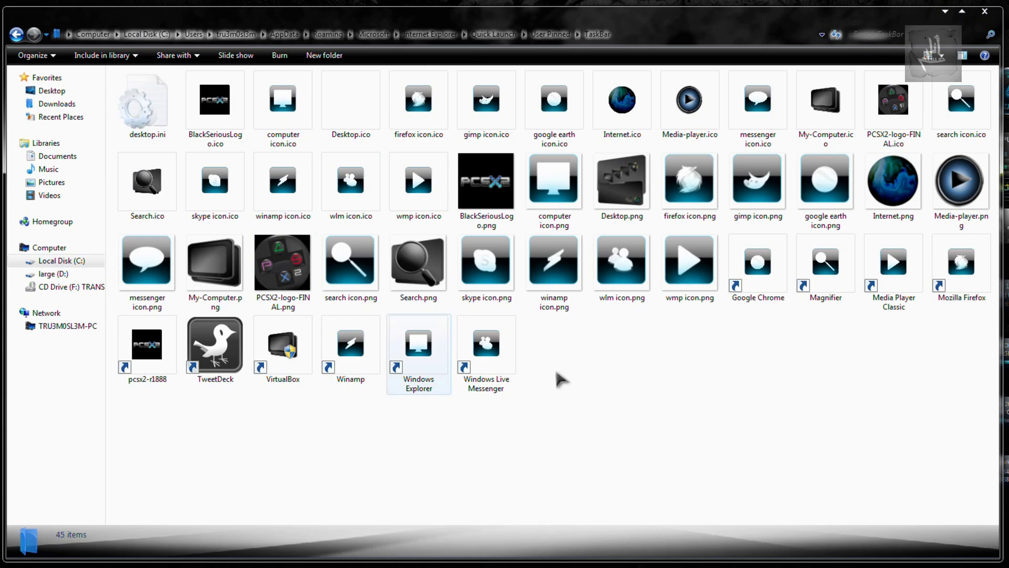
{"action": "left_click_drag", "start_coordinate": [553, 398], "coordinate": [171, 361]}
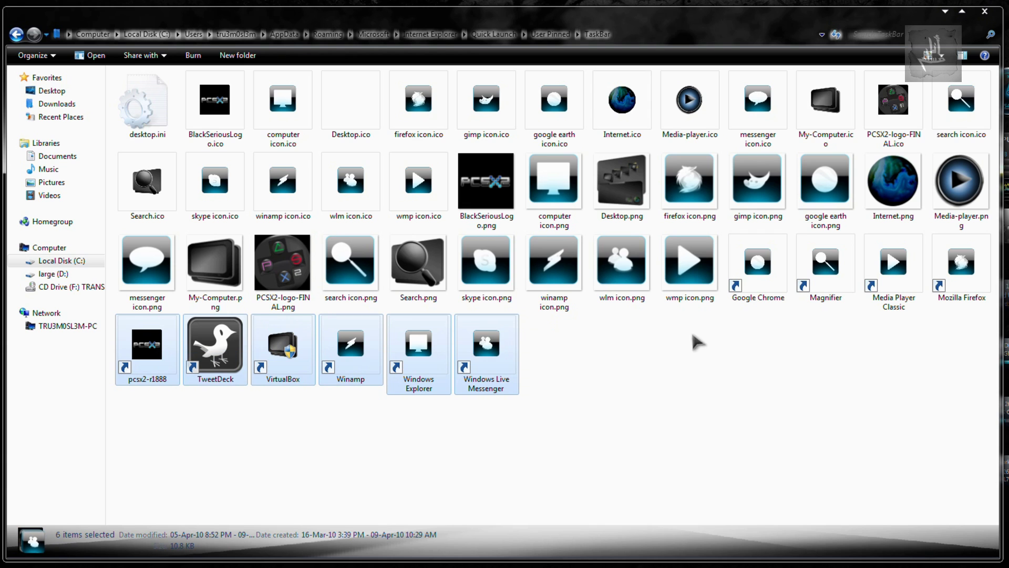
{"action": "left_click_drag", "start_coordinate": [722, 329], "coordinate": [934, 274]}
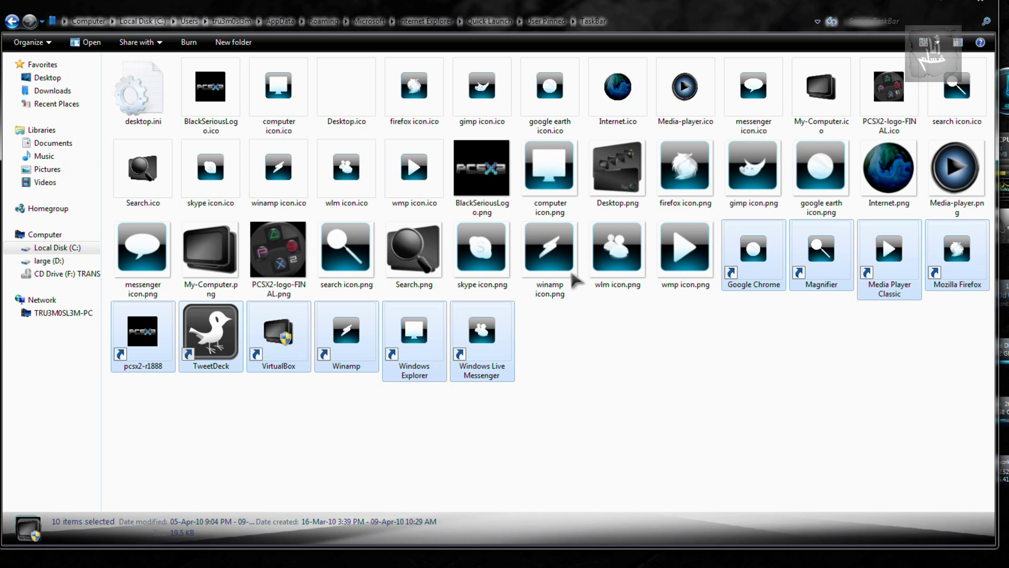
Open the Windows Live Messenger shortcut's Properties, Change Icon, and browse for an icon file.
{"action": "left_click", "coordinate": [492, 350]}
{"action": "right_click", "coordinate": [491, 347]}
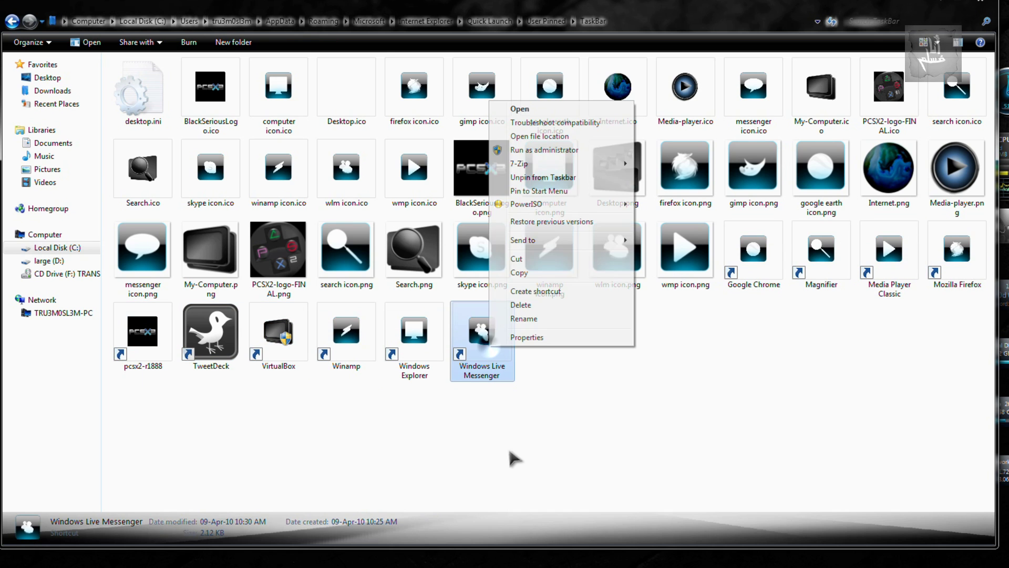
{"action": "left_click", "coordinate": [527, 337]}
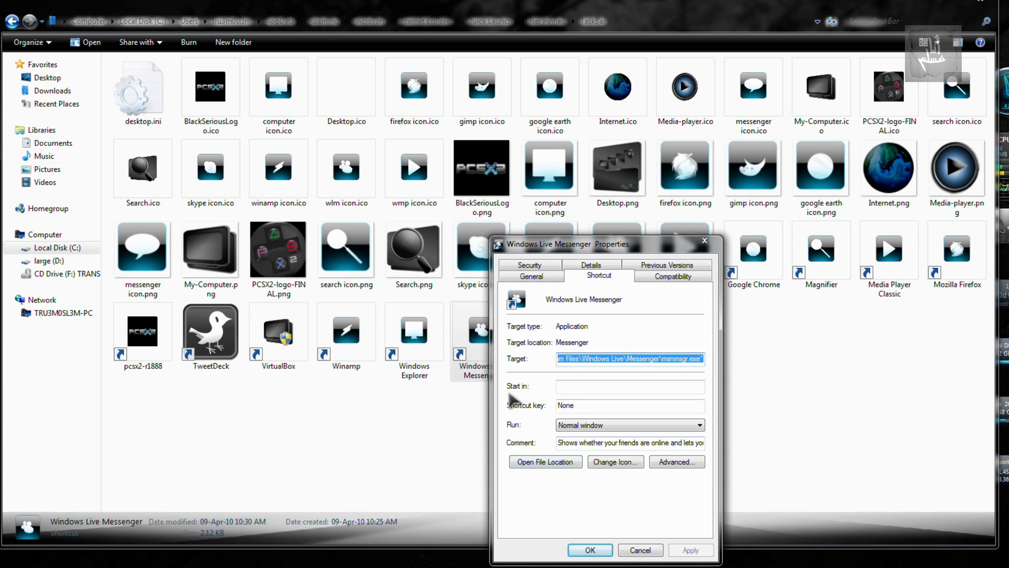
{"action": "left_click", "coordinate": [620, 464]}
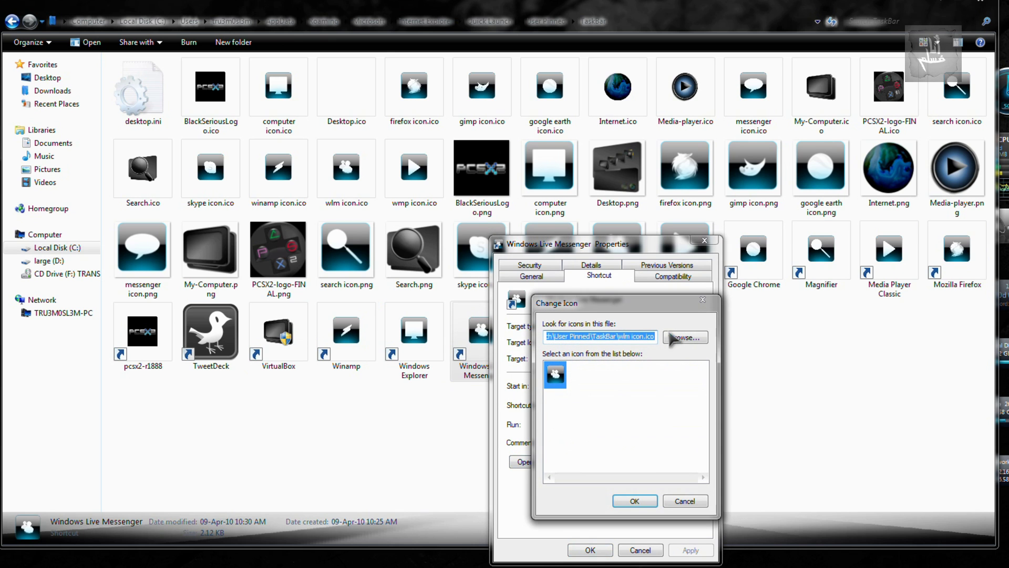
{"action": "left_click", "coordinate": [678, 337]}
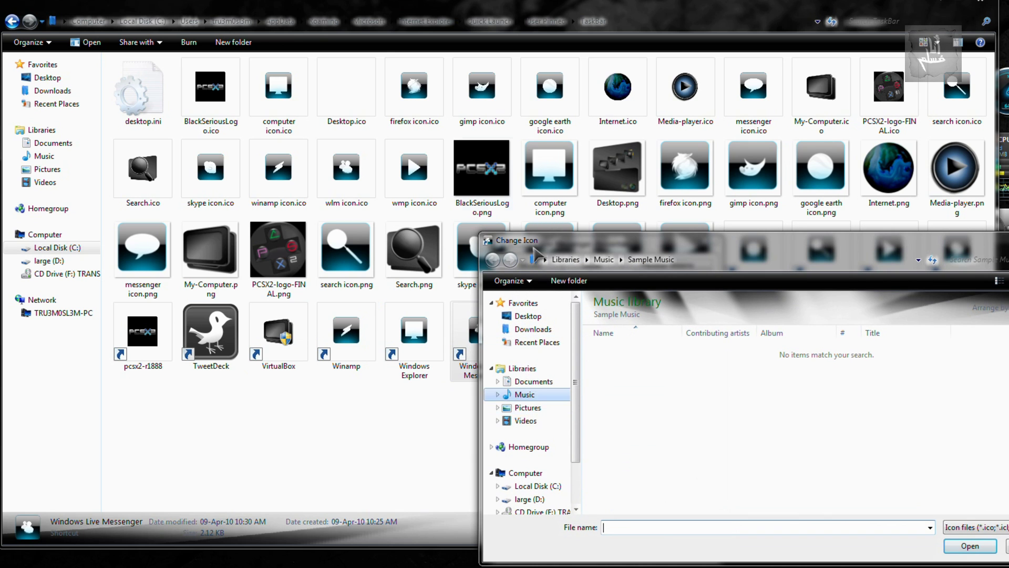
Paste the copied TaskBar folder path into the icon browser and pick firefox icon.ico.
{"action": "left_click", "coordinate": [578, 26]}
{"action": "key", "text": "ctrl+c"}
{"action": "right_click", "coordinate": [652, 25]}
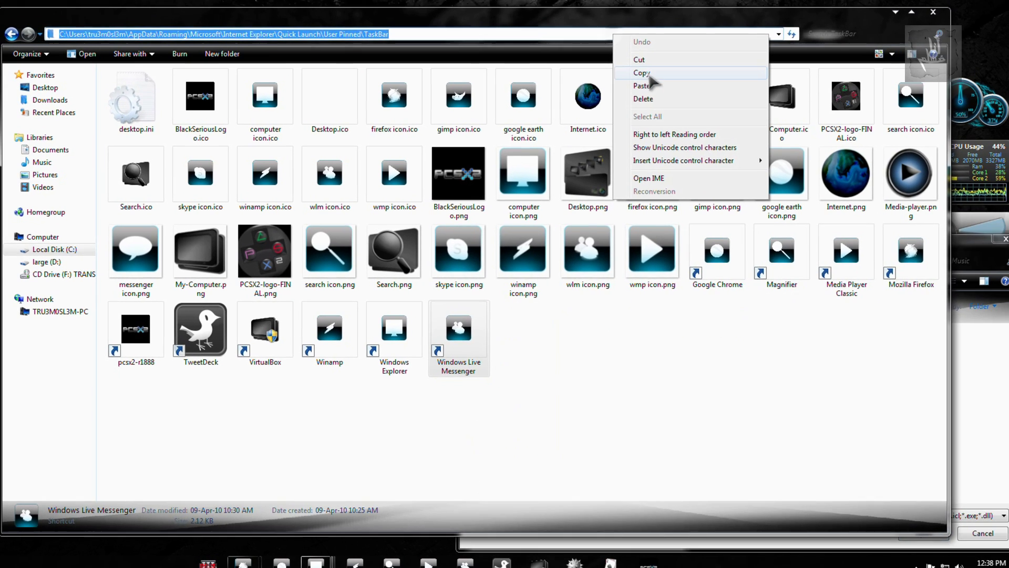
{"action": "left_click", "coordinate": [679, 58]}
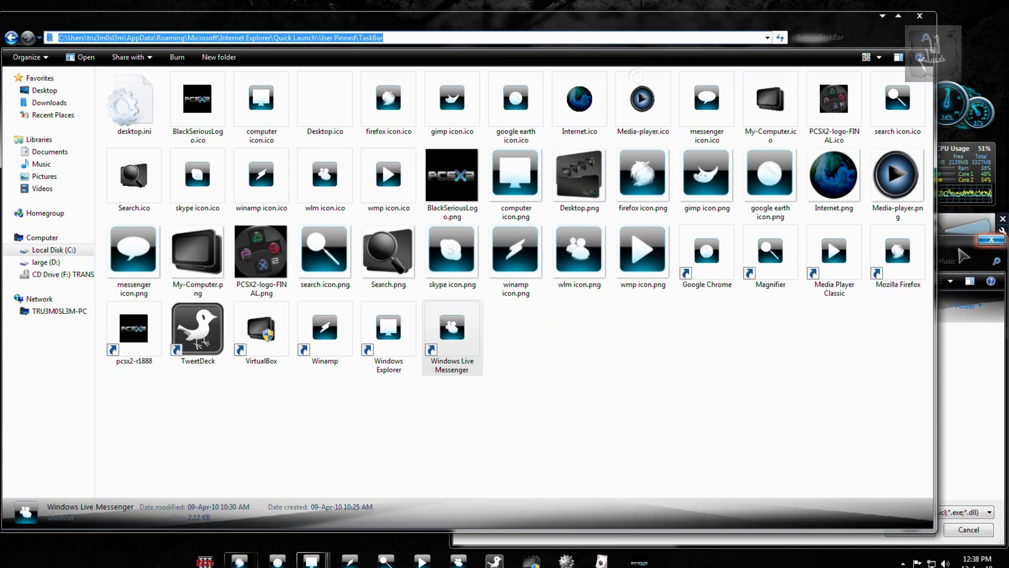
{"action": "left_click", "coordinate": [631, 512]}
{"action": "right_click", "coordinate": [600, 512]}
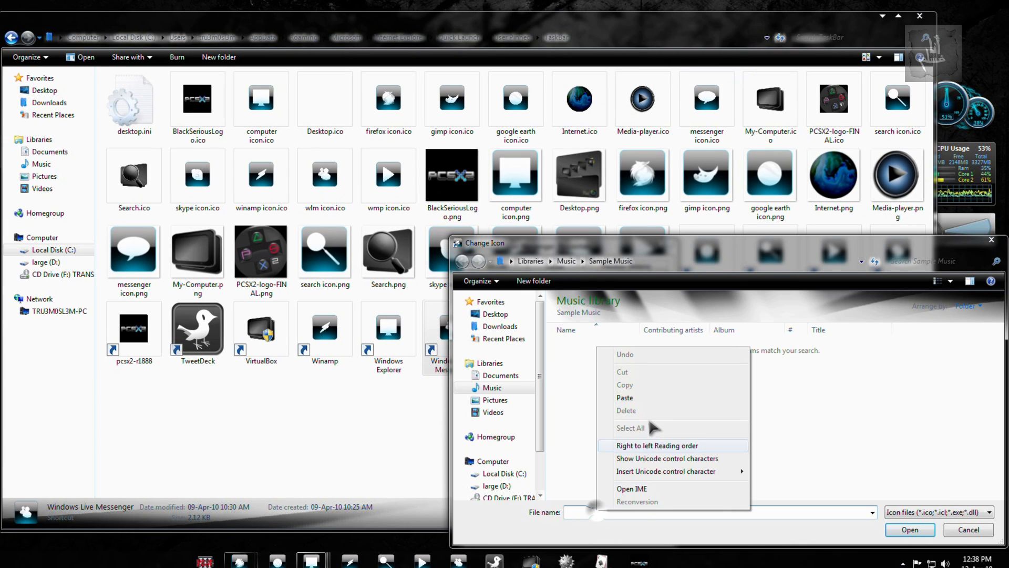
{"action": "left_click", "coordinate": [655, 400]}
{"action": "left_click", "coordinate": [910, 530]}
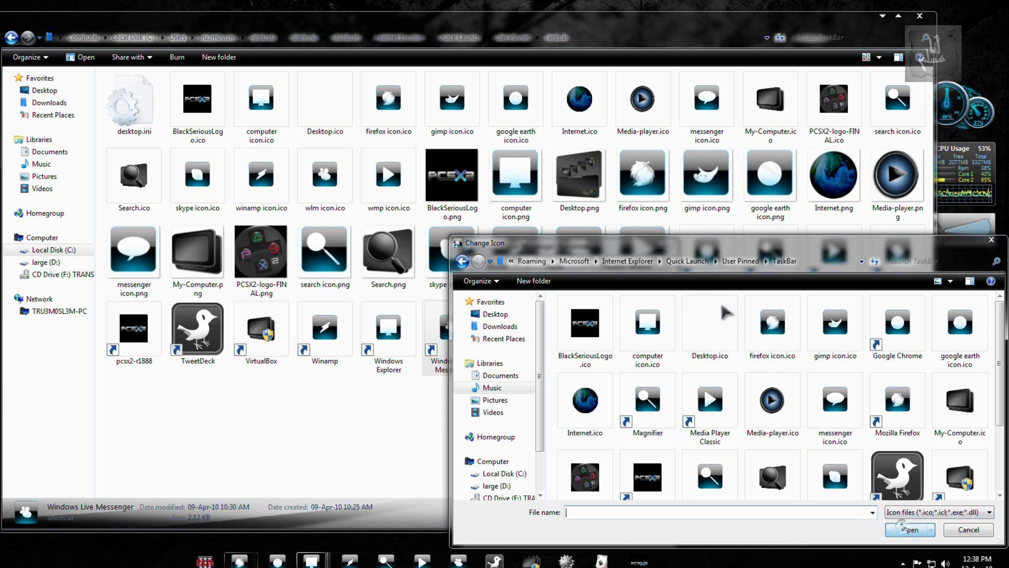
{"action": "left_click_drag", "start_coordinate": [547, 244], "coordinate": [486, 164]}
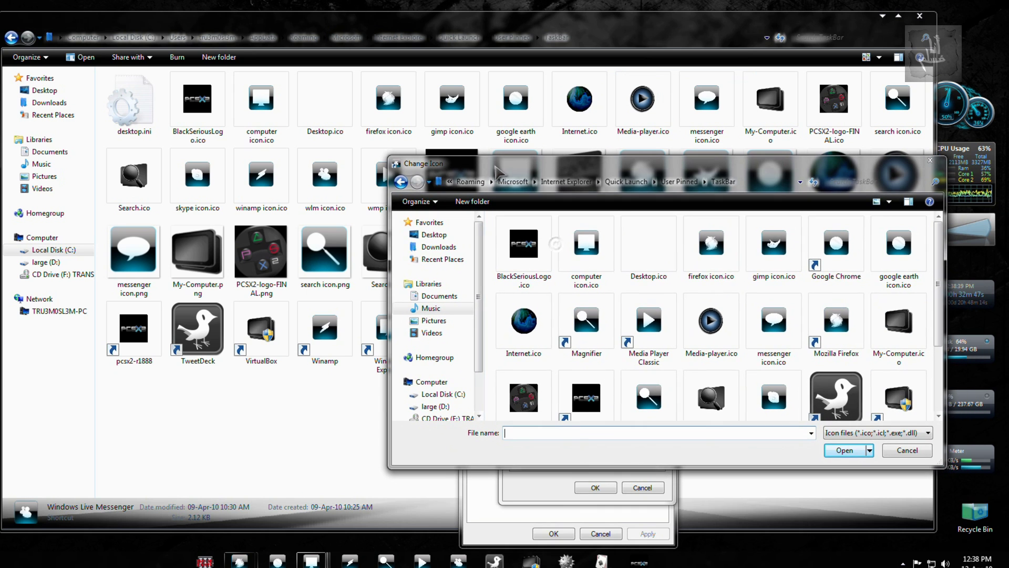
{"action": "left_click", "coordinate": [727, 264]}
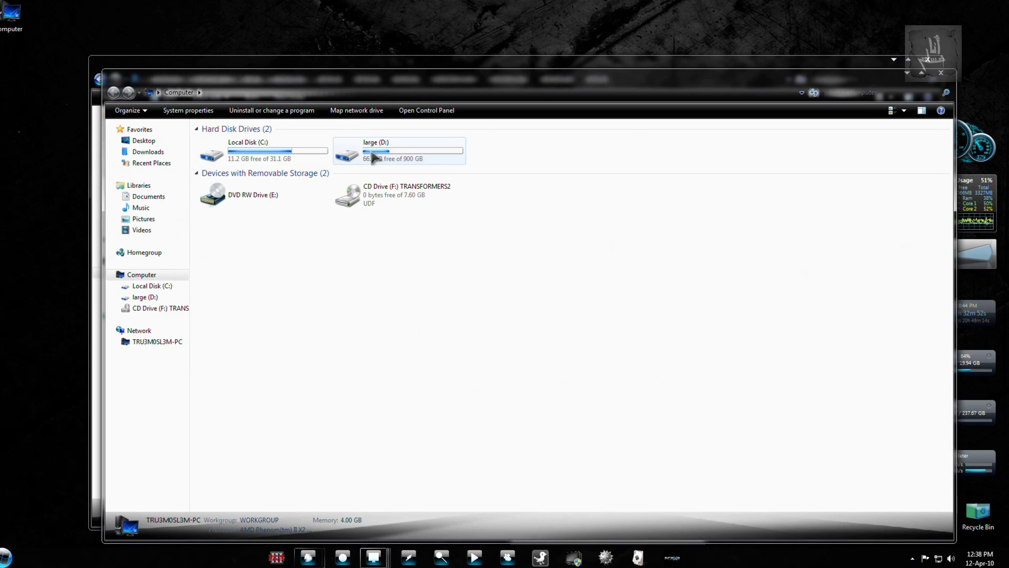
Start AveIconifier2 from large (D:)\Program Files\AveIconifier2.
{"action": "double_click", "coordinate": [374, 152]}
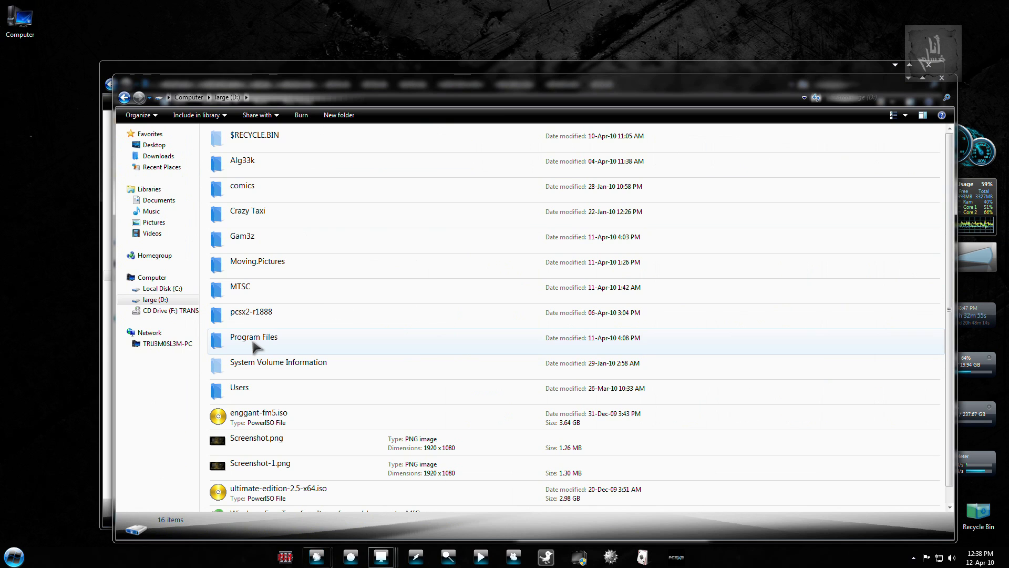
{"action": "double_click", "coordinate": [277, 347]}
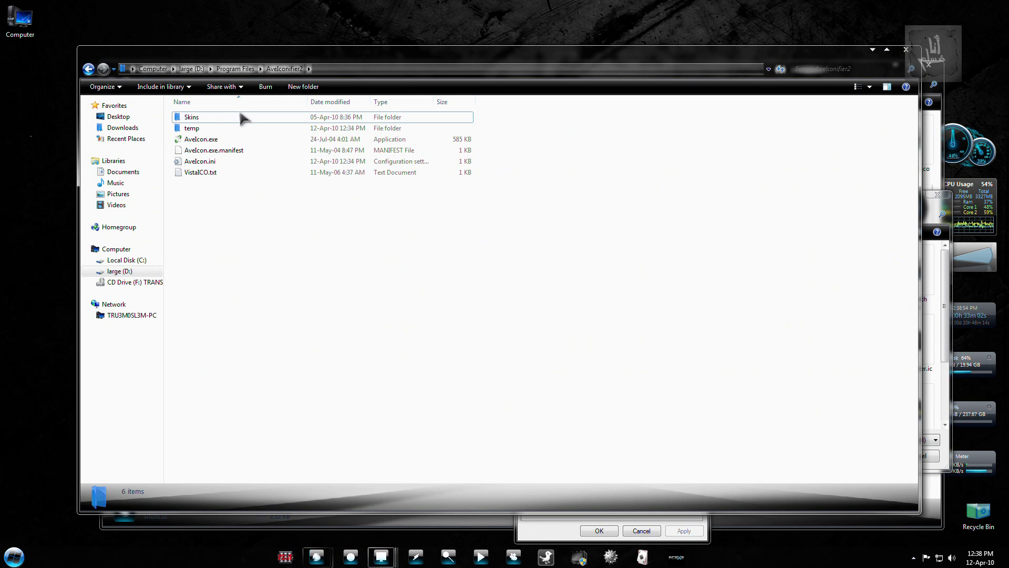
{"action": "double_click", "coordinate": [199, 140]}
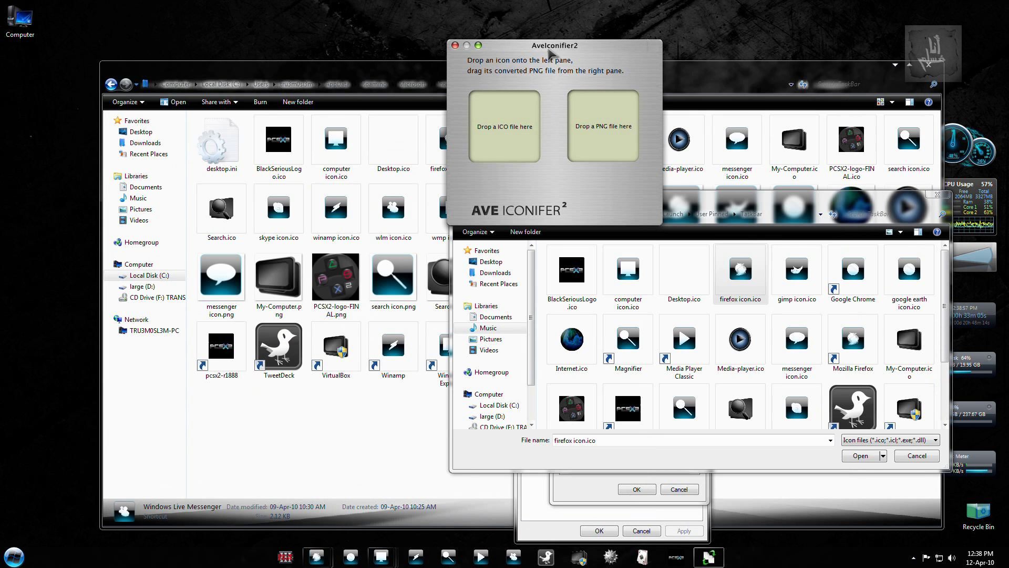
Arrange the windows and drop Internet.png from the TaskBar folder into the converter's PNG pane.
{"action": "left_click_drag", "start_coordinate": [553, 56], "coordinate": [235, 31]}
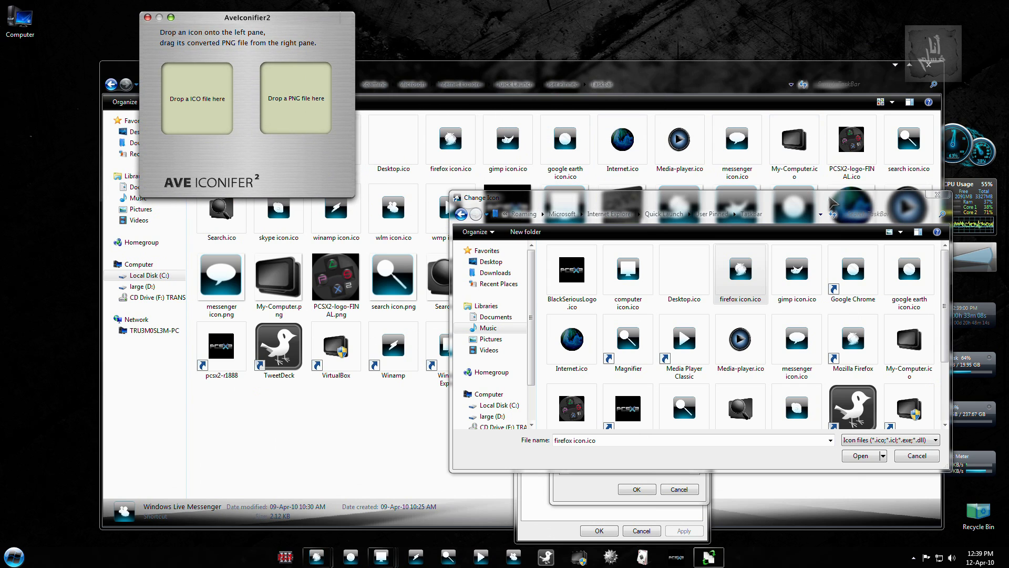
{"action": "left_click_drag", "start_coordinate": [766, 194], "coordinate": [766, 196]}
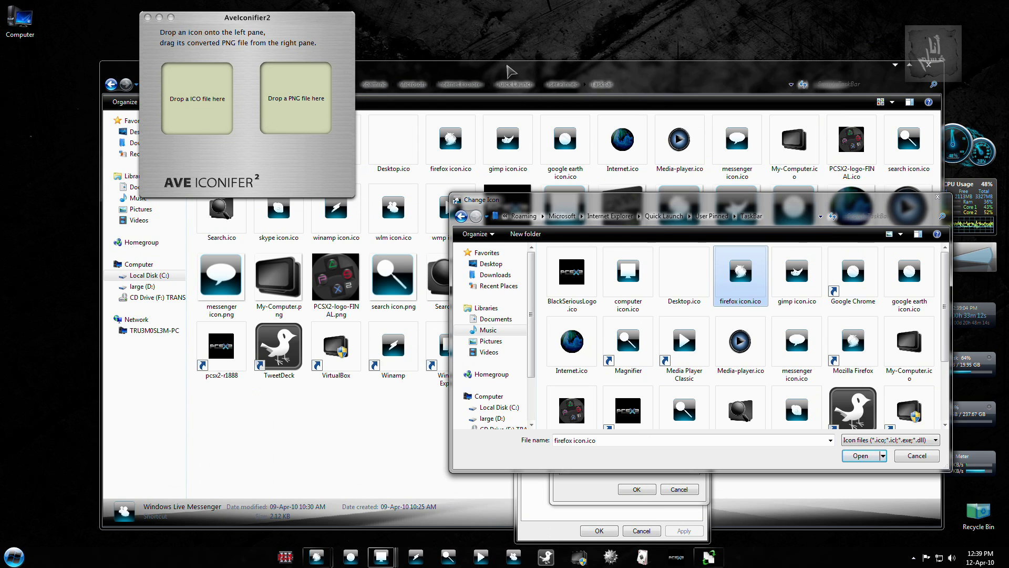
{"action": "left_click", "coordinate": [450, 99]}
{"action": "left_click", "coordinate": [864, 217]}
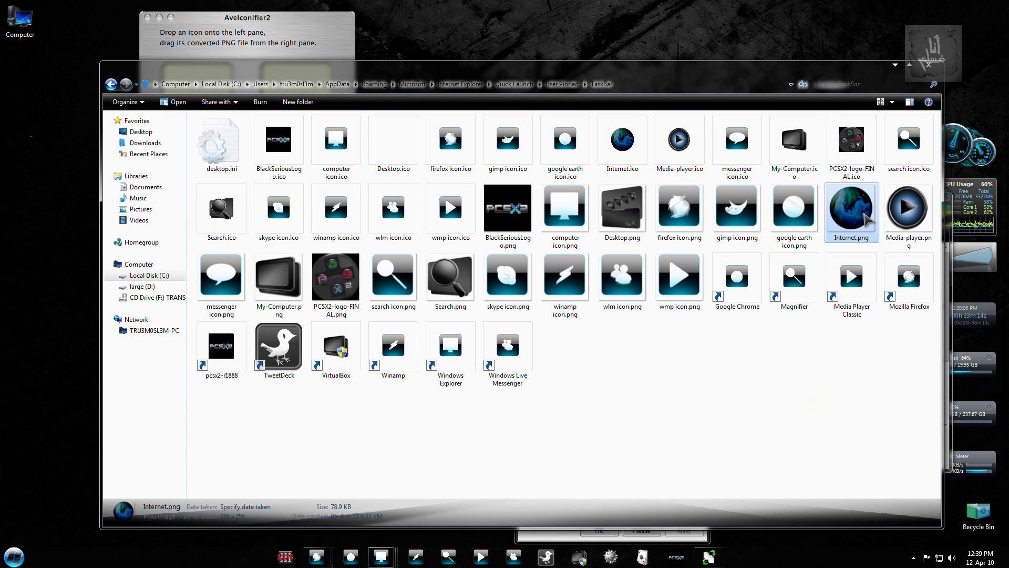
{"action": "left_click_drag", "start_coordinate": [310, 74], "coordinate": [282, 161]}
{"action": "left_click_drag", "start_coordinate": [824, 295], "coordinate": [301, 116]}
Drag the resulting Internet.ico into the TaskBar folder, replacing the existing Internet.ico.
{"action": "right_click", "coordinate": [206, 107]}
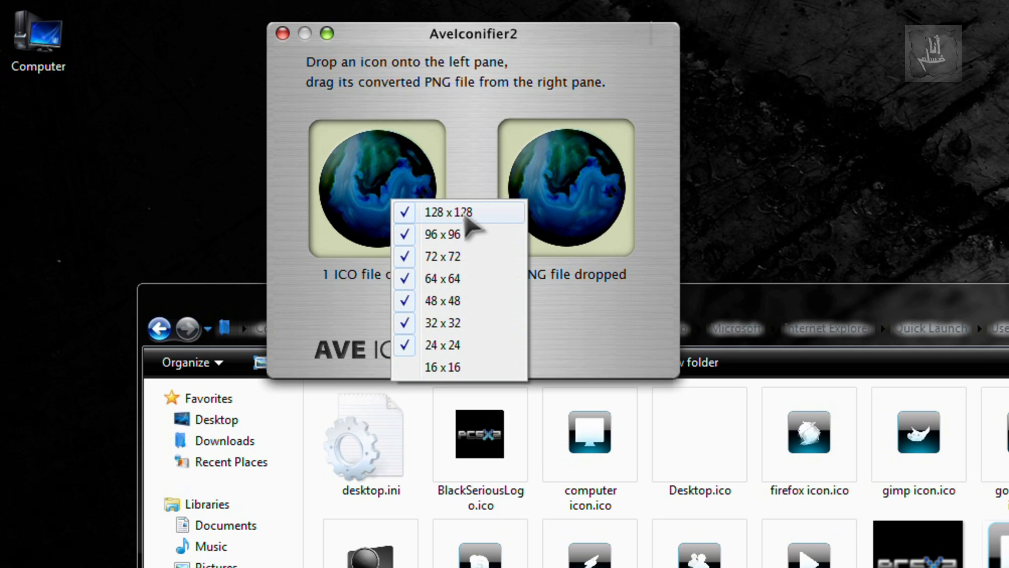
{"action": "left_click", "coordinate": [440, 92]}
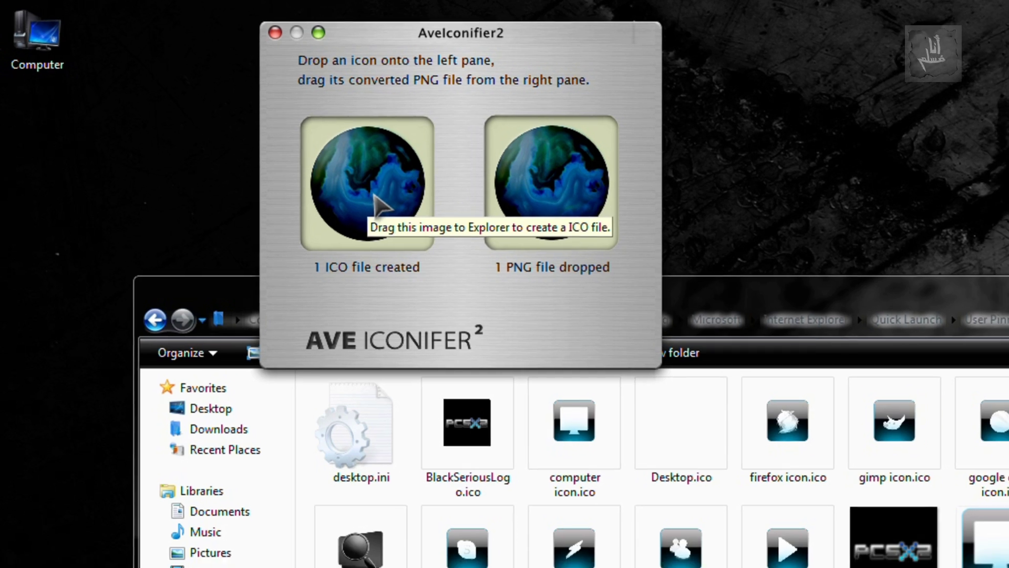
{"action": "left_click_drag", "start_coordinate": [376, 232], "coordinate": [1008, 567]}
{"action": "left_click_drag", "start_coordinate": [704, 557], "coordinate": [691, 531]}
{"action": "left_click", "coordinate": [531, 247]}
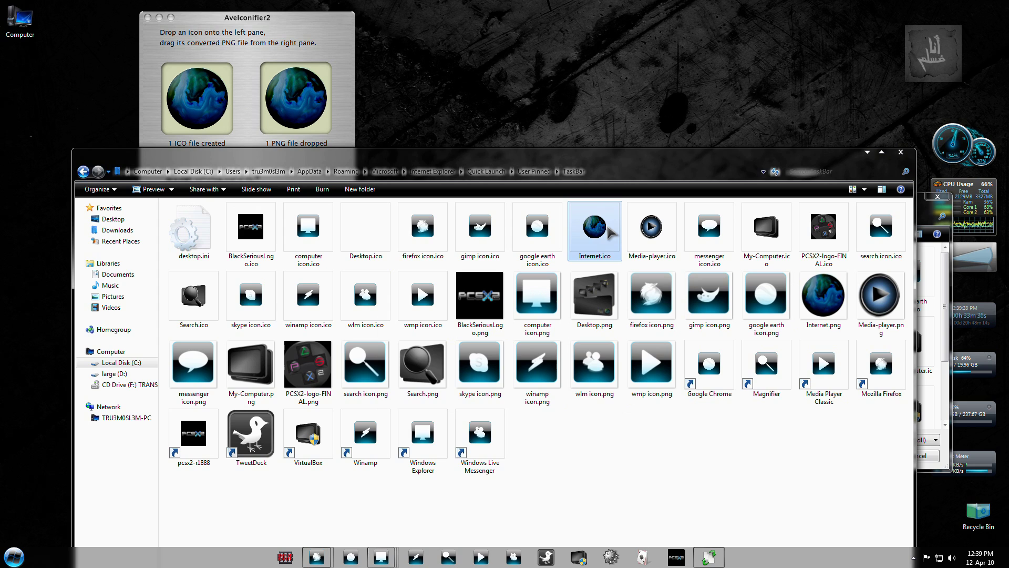
Convert search, Search, skype, winamp, wlm and wmp PNGs to ICO, then close AveIconifier2.
{"action": "left_click_drag", "start_coordinate": [495, 359], "coordinate": [297, 126]}
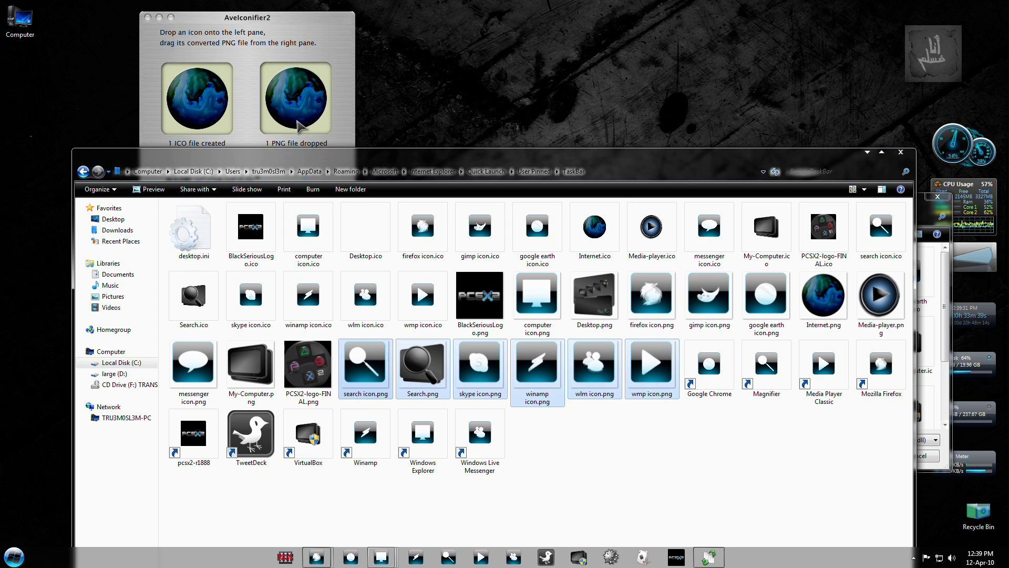
{"action": "left_click_drag", "start_coordinate": [336, 156], "coordinate": [298, 105]}
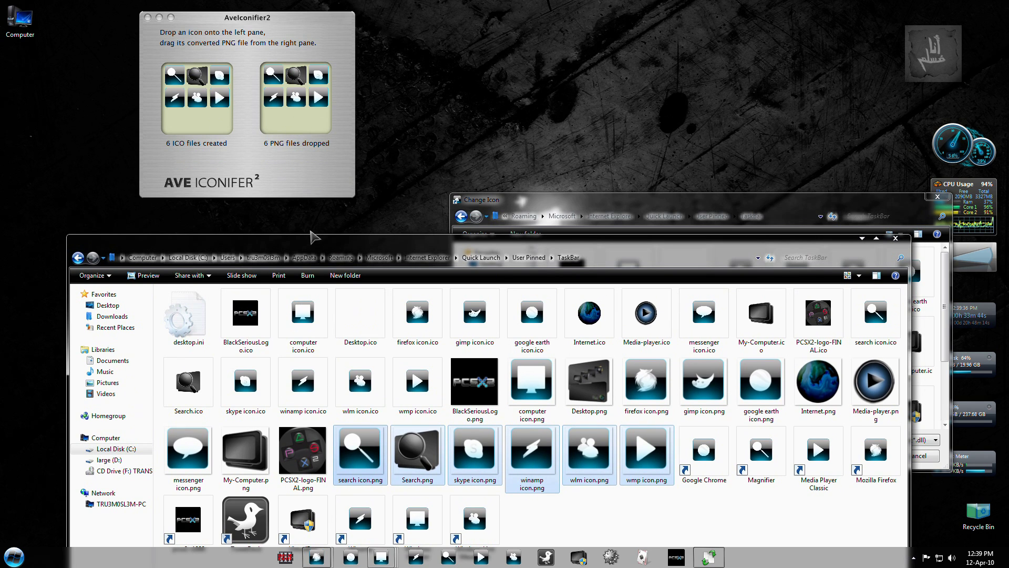
{"action": "left_click_drag", "start_coordinate": [310, 233], "coordinate": [294, 52]}
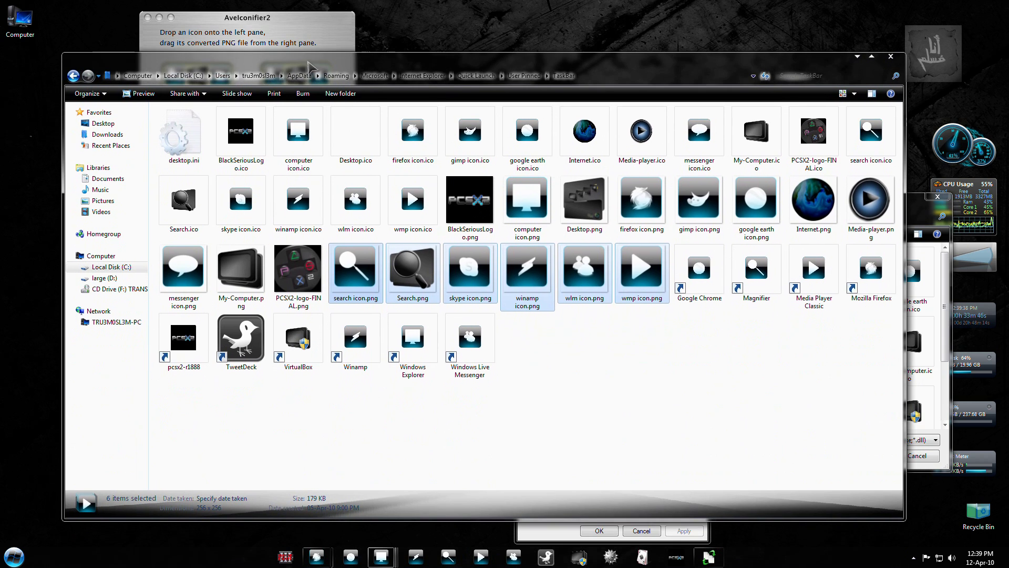
{"action": "left_click", "coordinate": [241, 20]}
{"action": "left_click", "coordinate": [147, 18]}
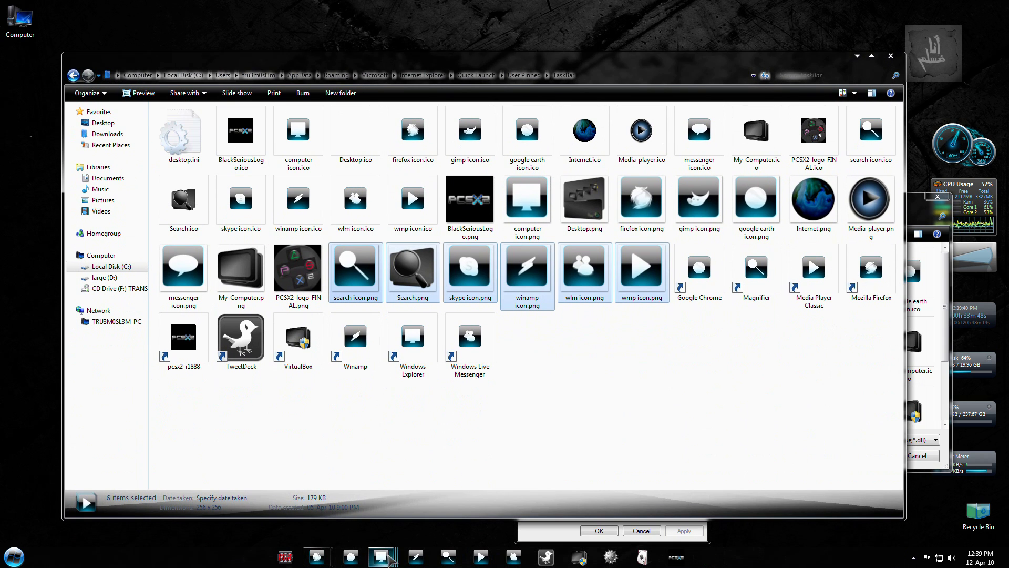
Bring up the ConvertIcon page in Firefox and highlight its supported-formats description.
{"action": "mouse_move", "coordinate": [317, 556]}
{"action": "left_click", "coordinate": [368, 505]}
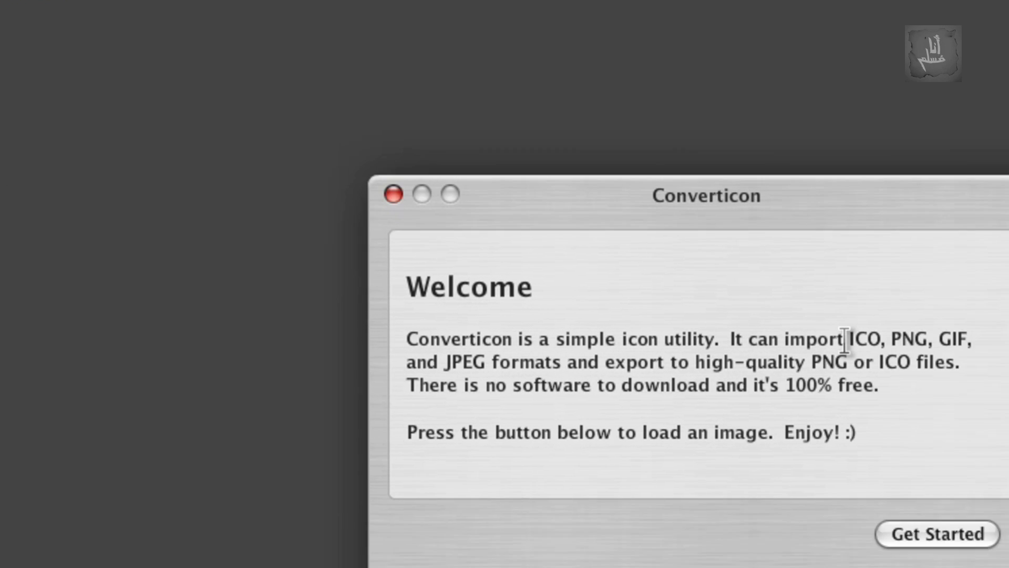
{"action": "left_click_drag", "start_coordinate": [691, 273], "coordinate": [624, 346]}
{"action": "left_click", "coordinate": [624, 351]}
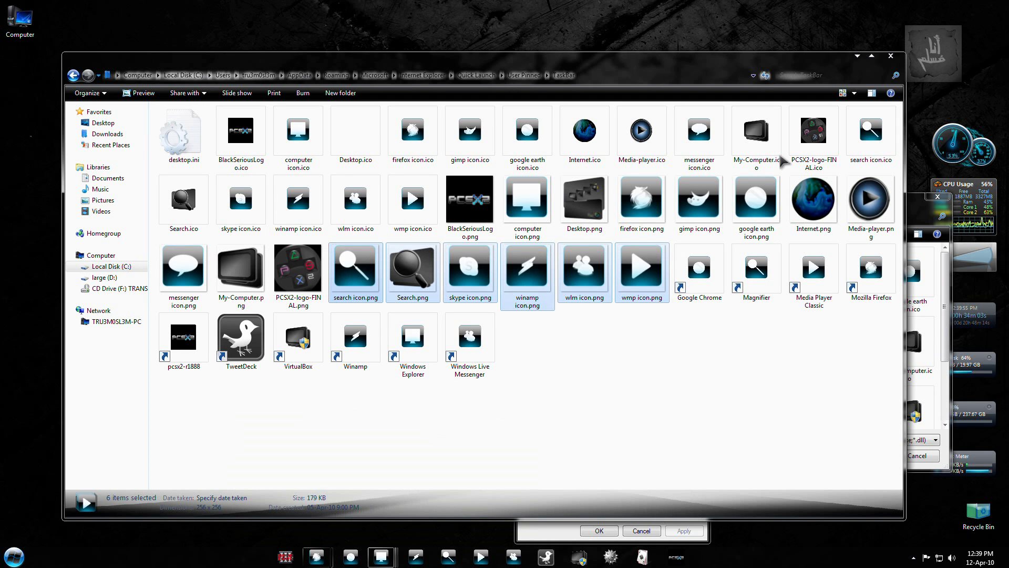
Preview Media-player.ico in the icon browser, then cancel both the browser and Change Icon dialog.
{"action": "left_click", "coordinate": [656, 349]}
{"action": "left_click", "coordinate": [915, 210]}
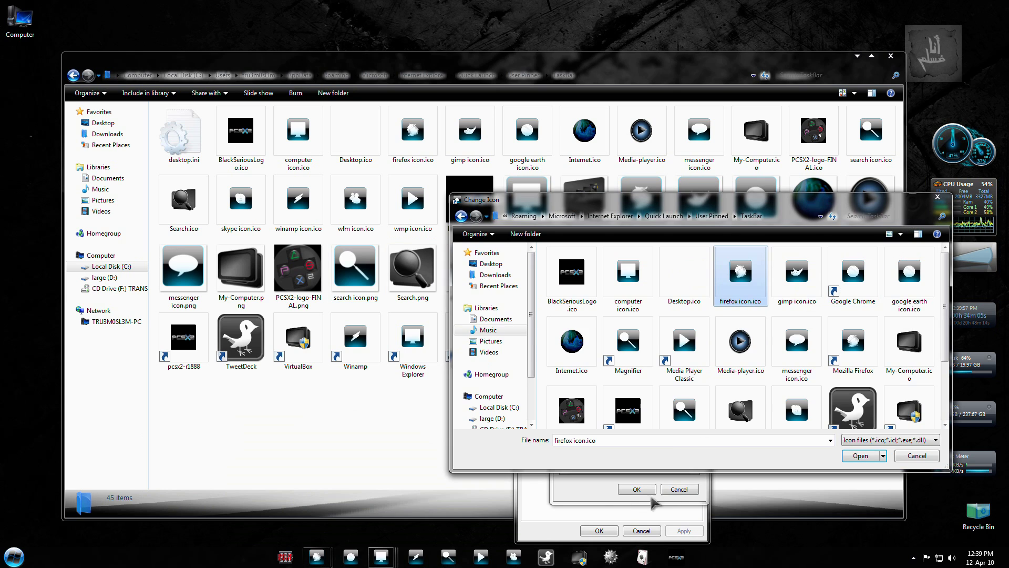
{"action": "left_click", "coordinate": [612, 515]}
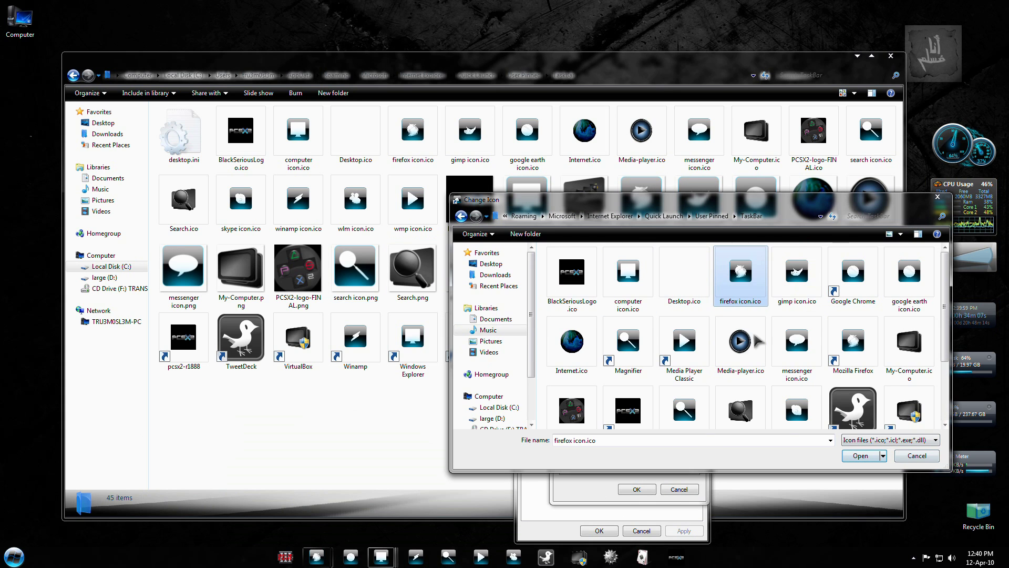
{"action": "left_click", "coordinate": [734, 345]}
{"action": "left_click_drag", "start_coordinate": [721, 195], "coordinate": [490, 129]}
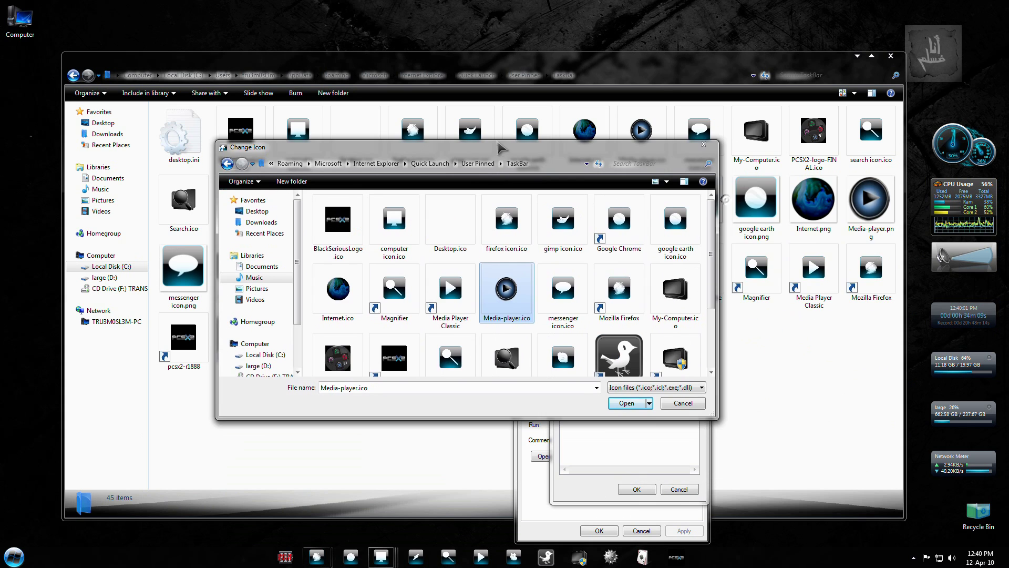
{"action": "scroll", "coordinate": [547, 233], "scroll_direction": "down", "scroll_amount": 3}
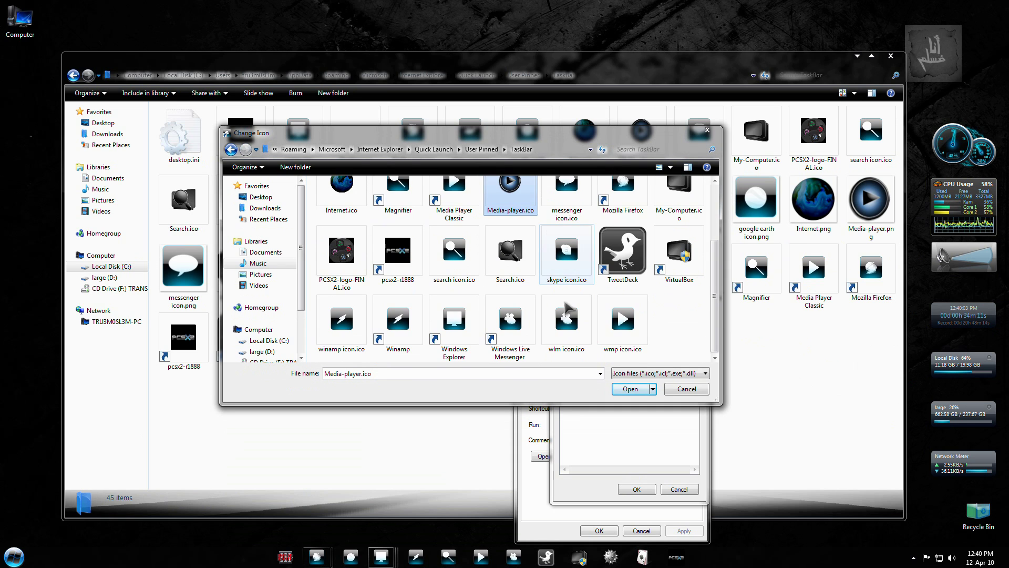
{"action": "left_click", "coordinate": [687, 389]}
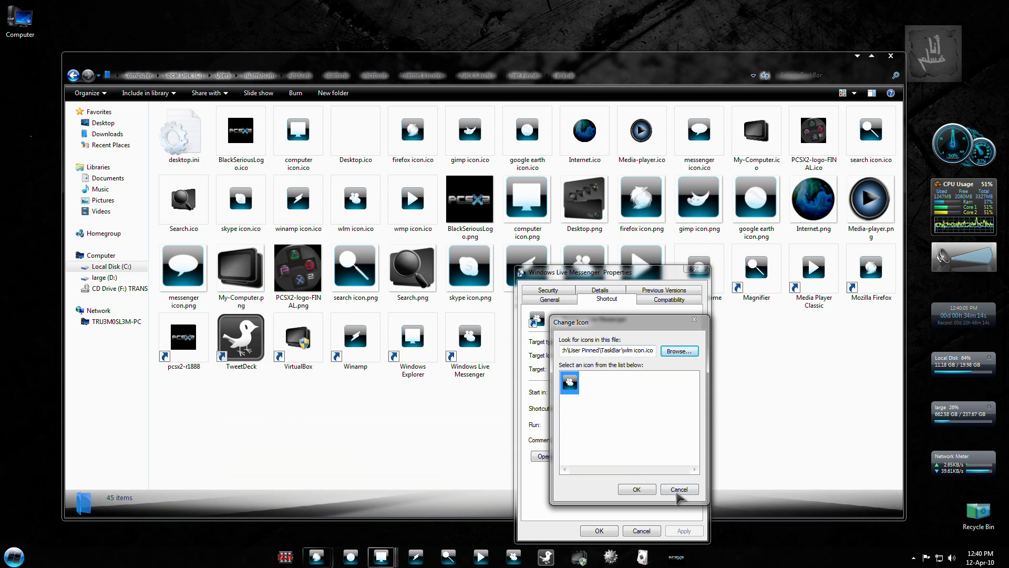
{"action": "left_click", "coordinate": [677, 490]}
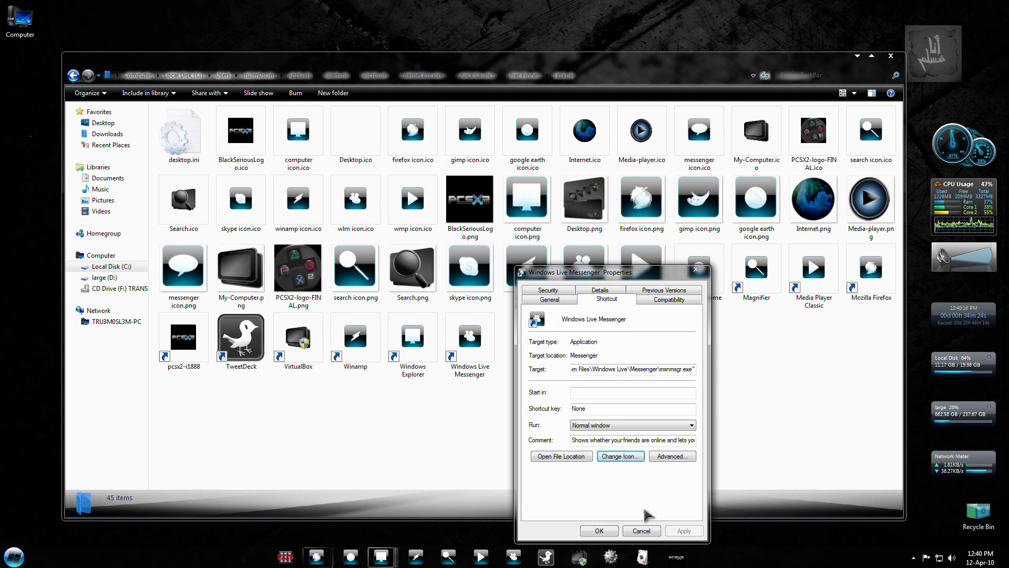
{"action": "left_click", "coordinate": [640, 530]}
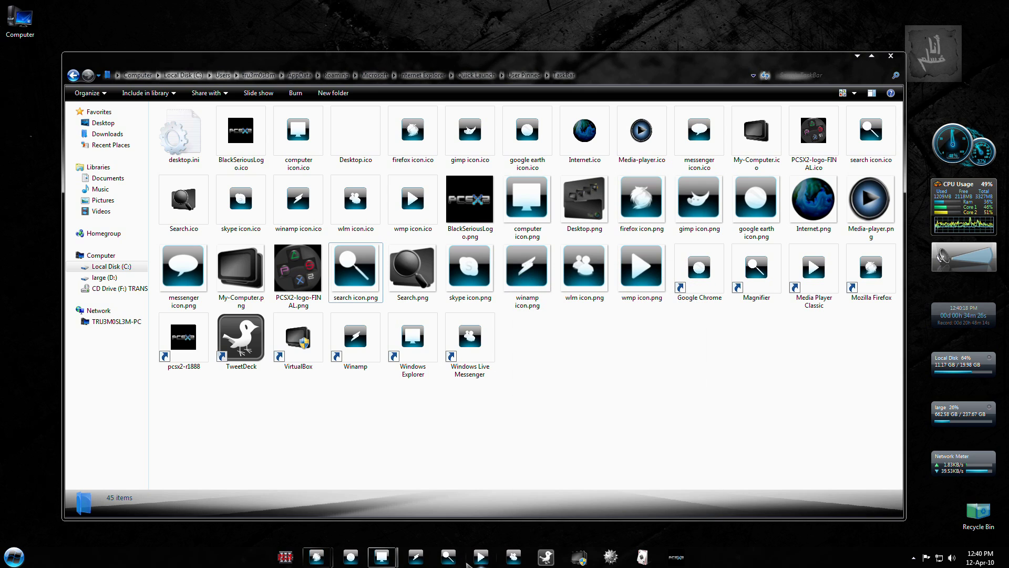
{"action": "left_click", "coordinate": [256, 543]}
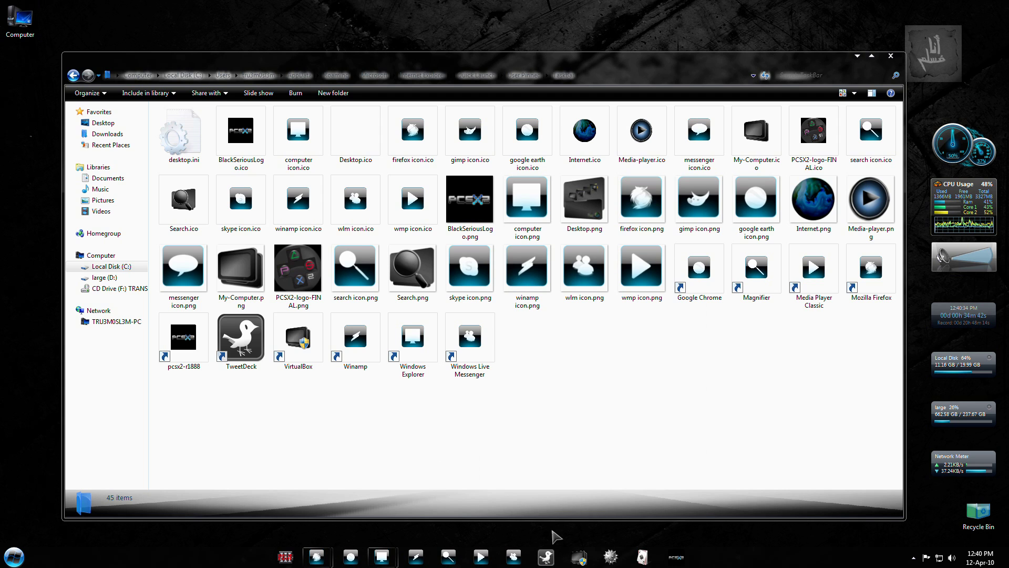
Use Show Desktop to hide all windows, then reopen and close the Computer window.
{"action": "double_click", "coordinate": [20, 20]}
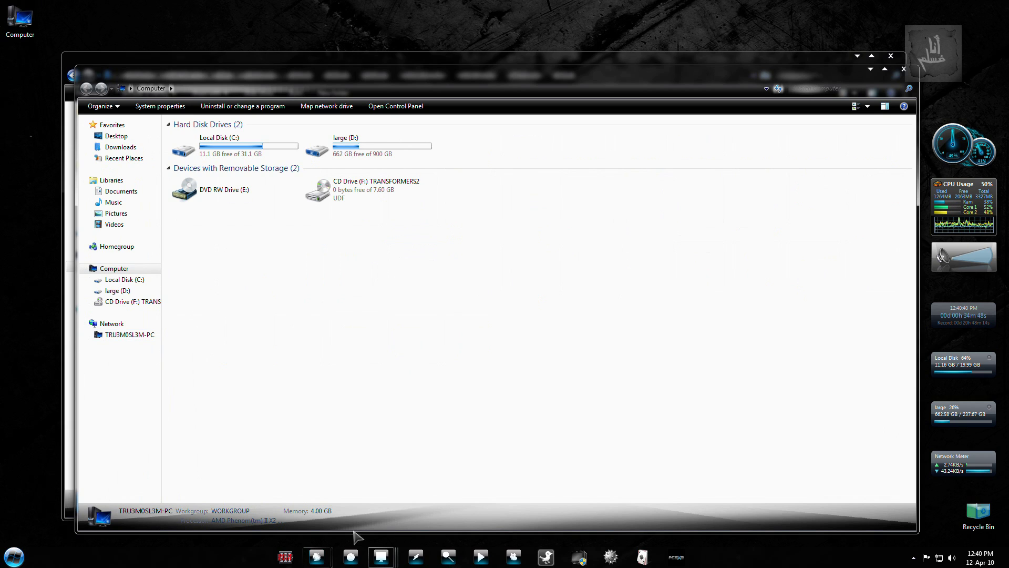
{"action": "left_click", "coordinate": [981, 557]}
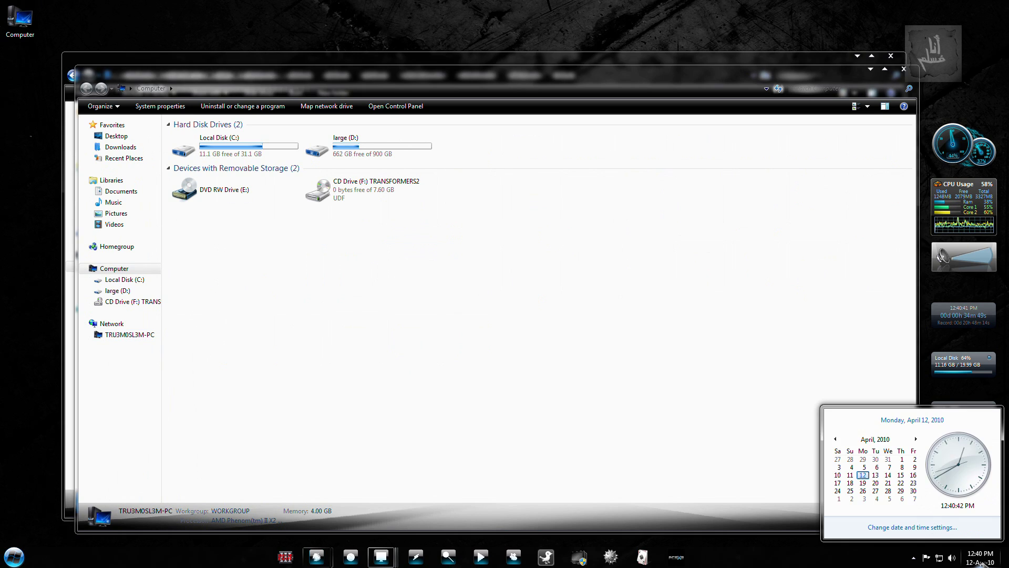
{"action": "left_click", "coordinate": [1003, 562]}
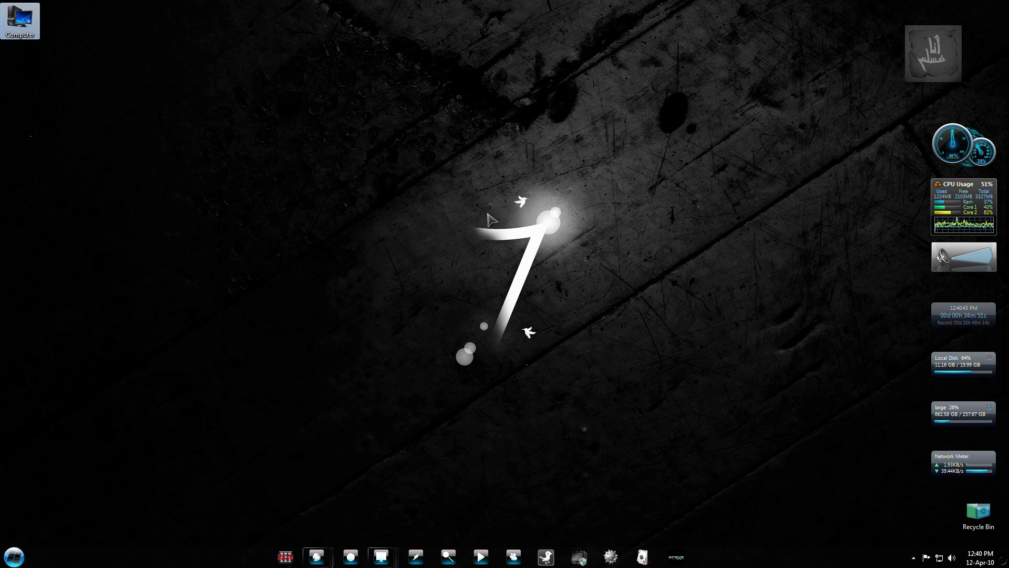
{"action": "double_click", "coordinate": [20, 21]}
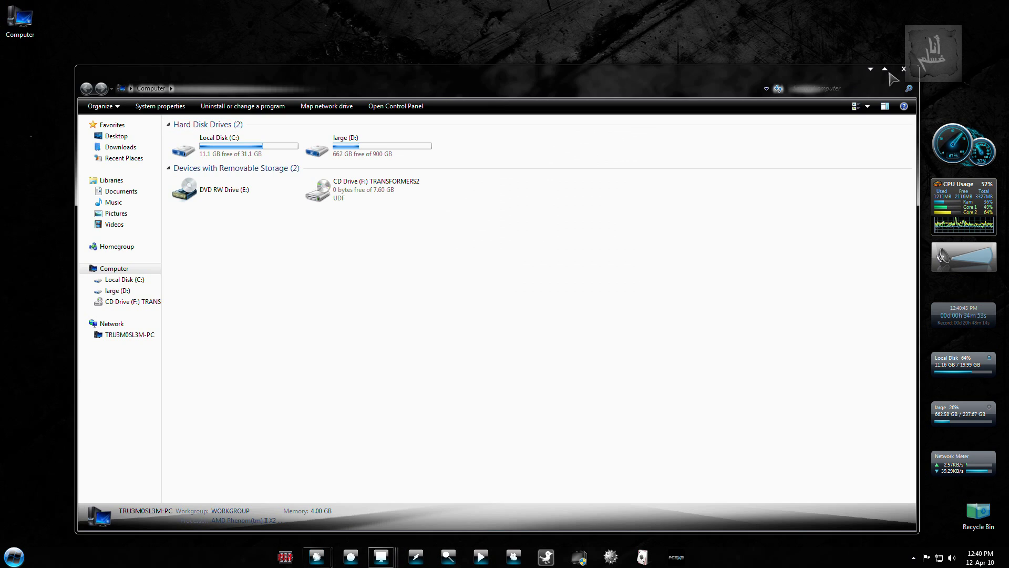
{"action": "left_click_drag", "start_coordinate": [838, 73], "coordinate": [837, 61]}
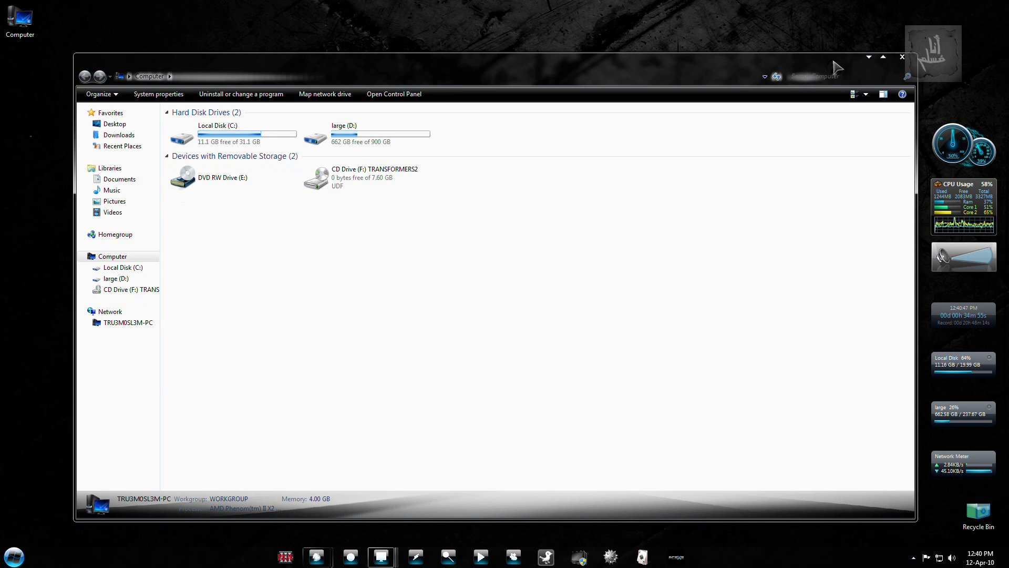
{"action": "left_click", "coordinate": [902, 57]}
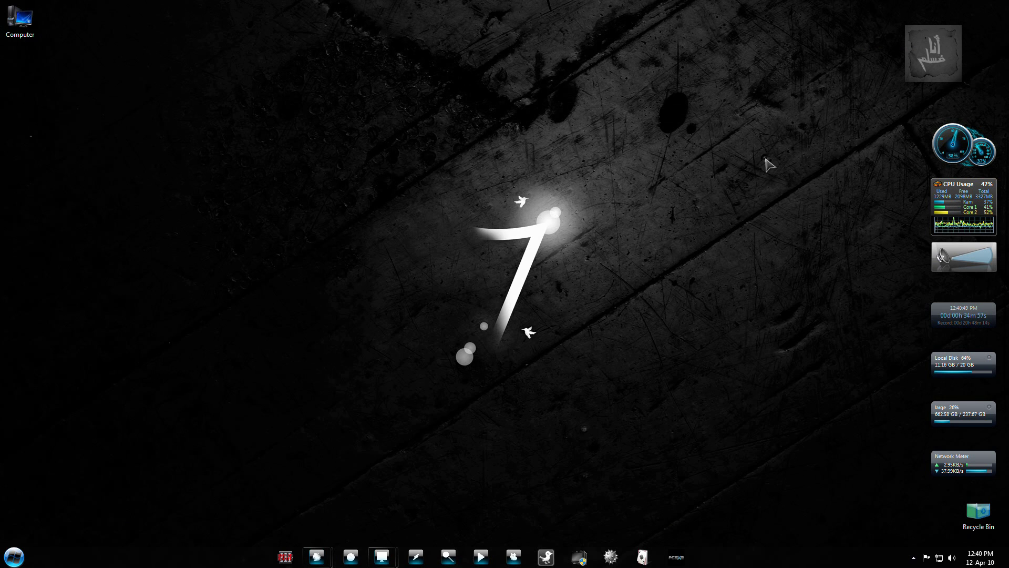